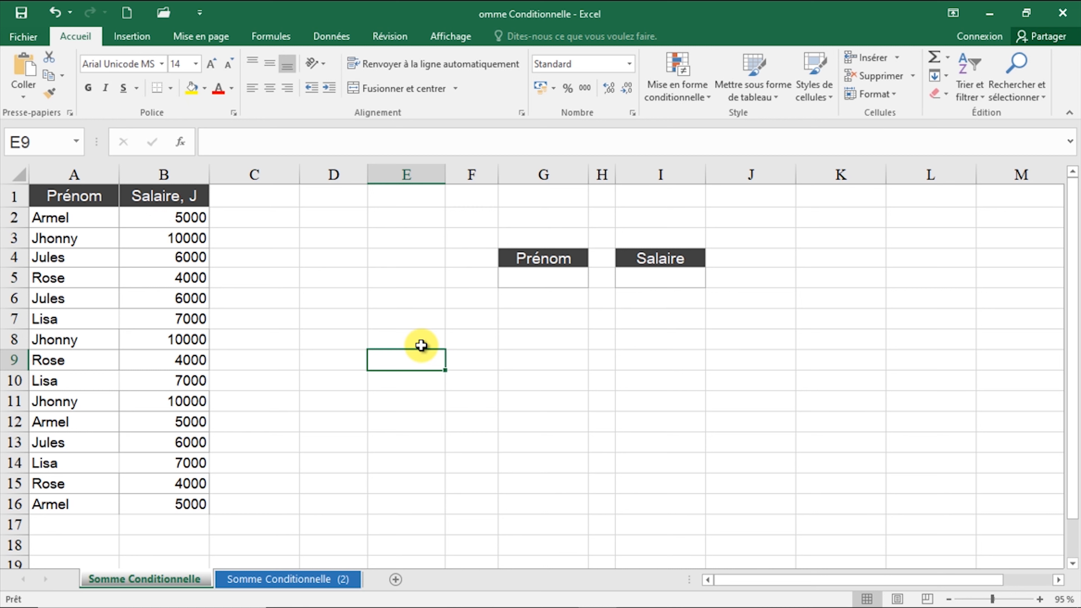
click(397, 318)
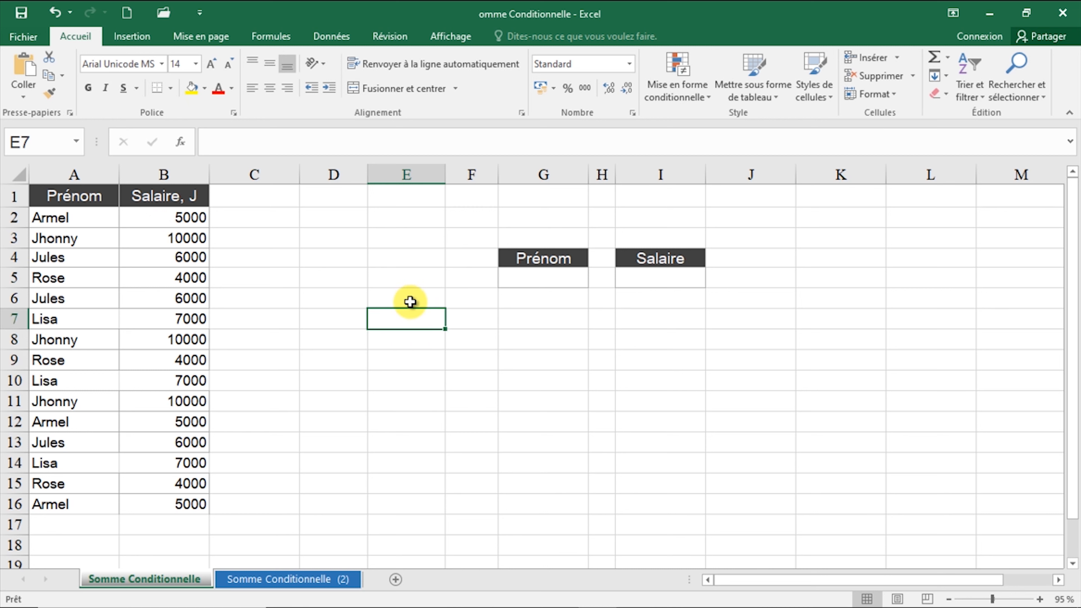
click(481, 316)
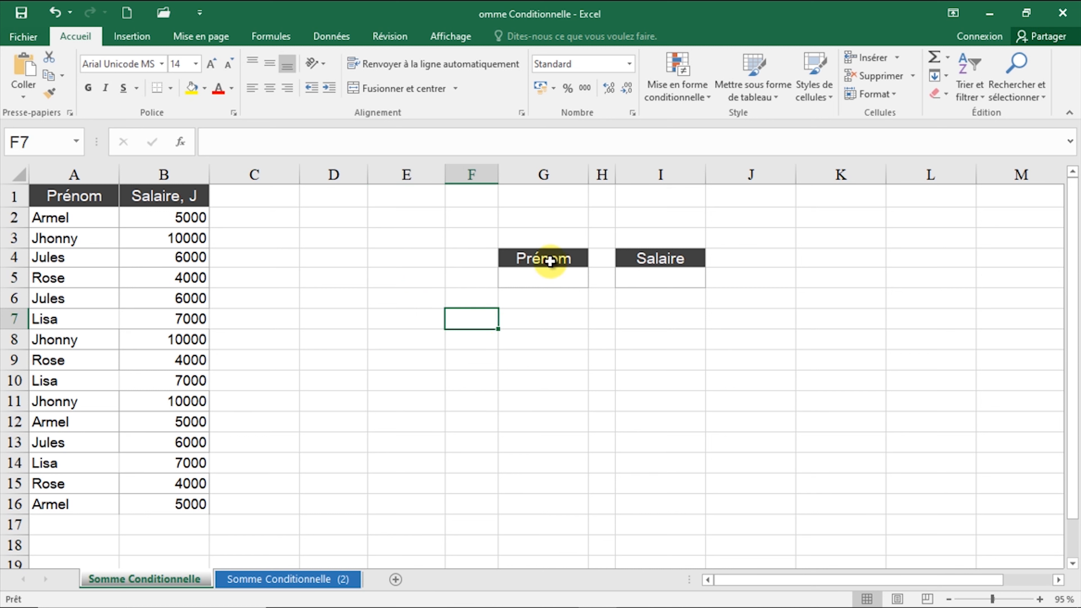
click(541, 279)
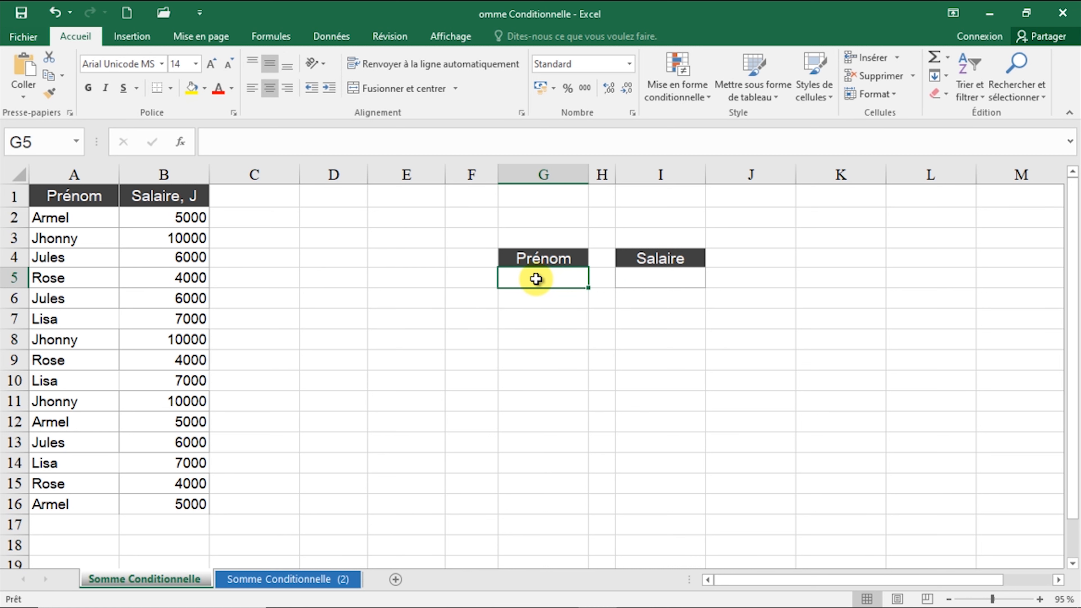
click(660, 279)
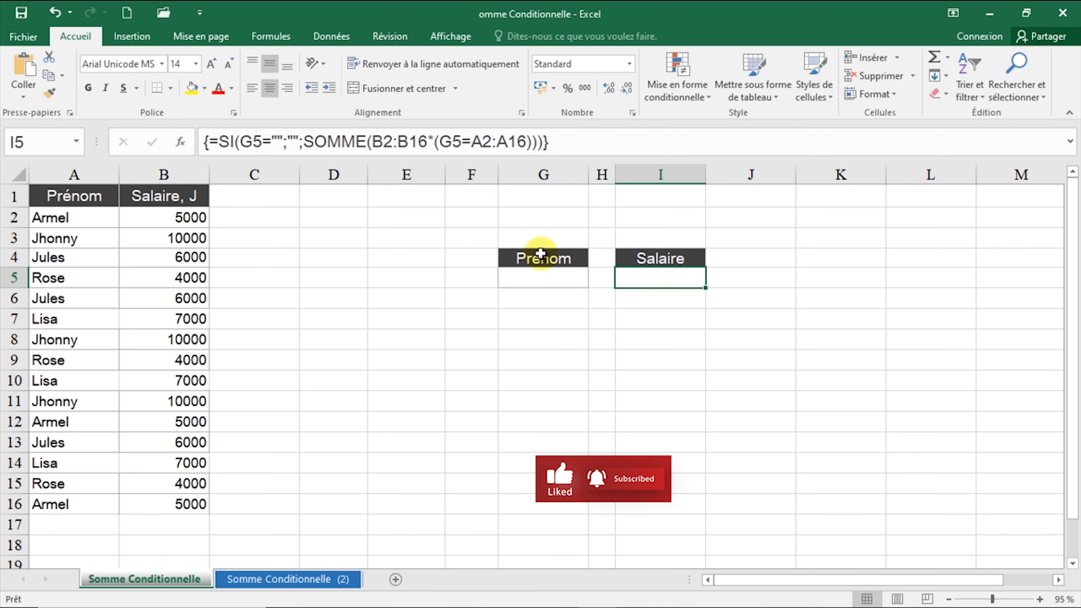
- Enter the first name listed in cell A2 into cell G5 under Prénom to test the conditional sum
click(542, 276)
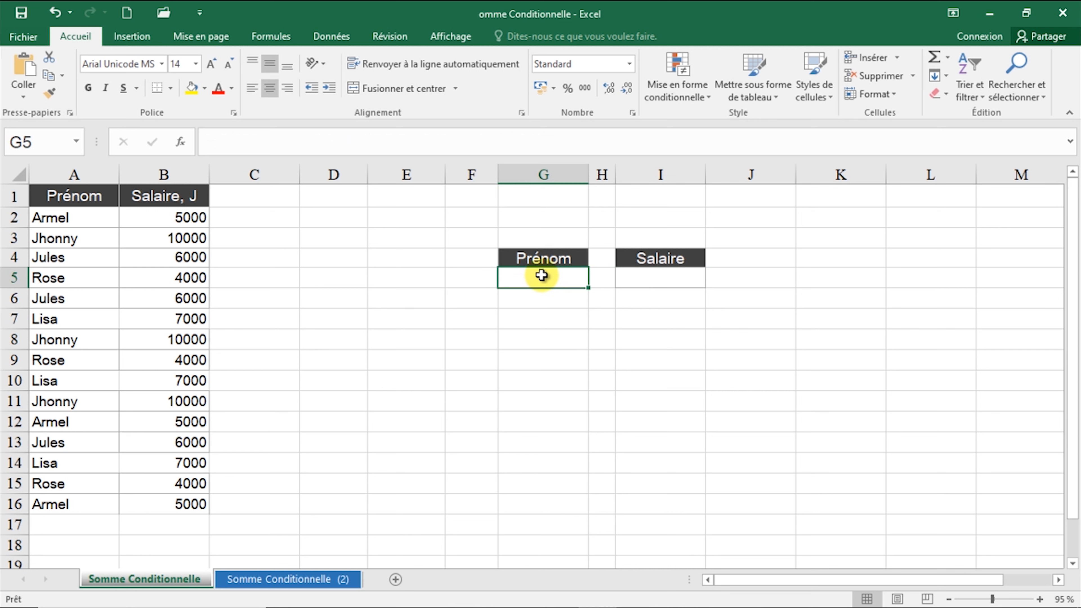
text(A)
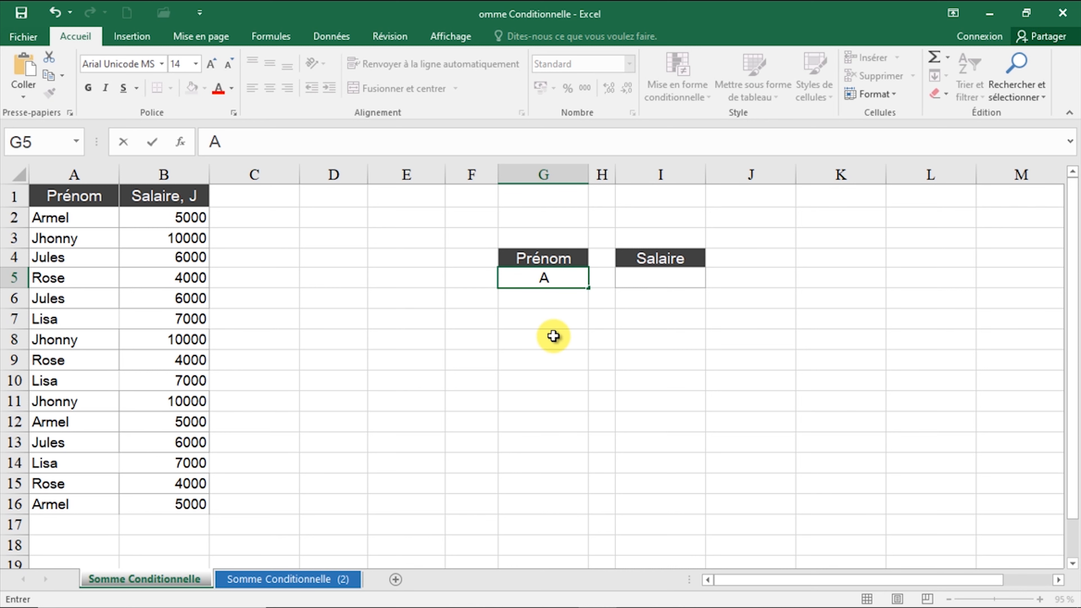
text(rmel)
key(ctrl+Return)
key(Return)
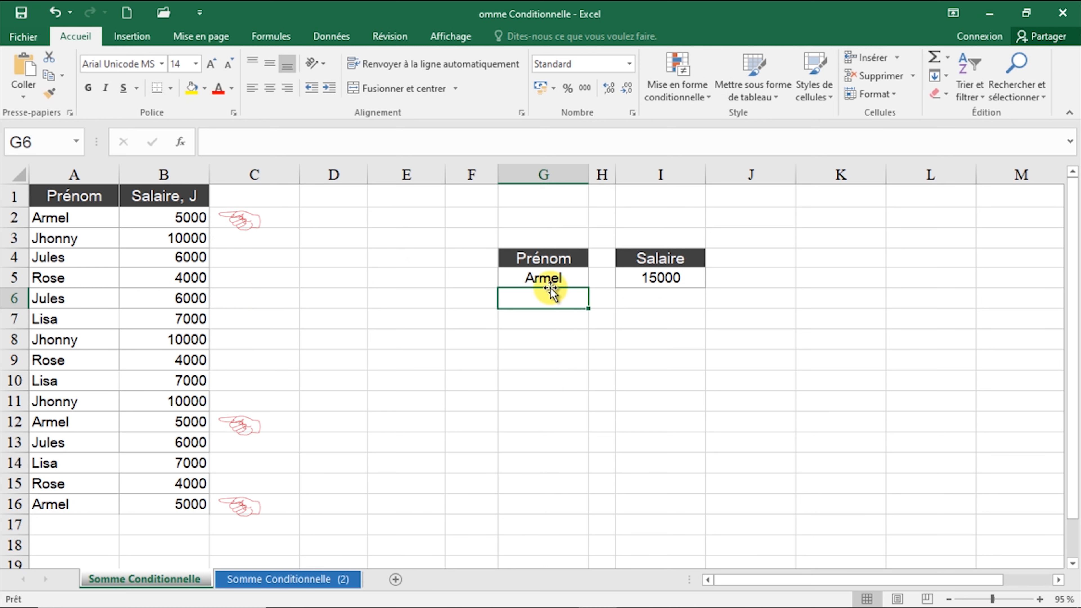
- Replace the entry in G5 with the first name from cell A5, and check that person's salary in column B
click(548, 280)
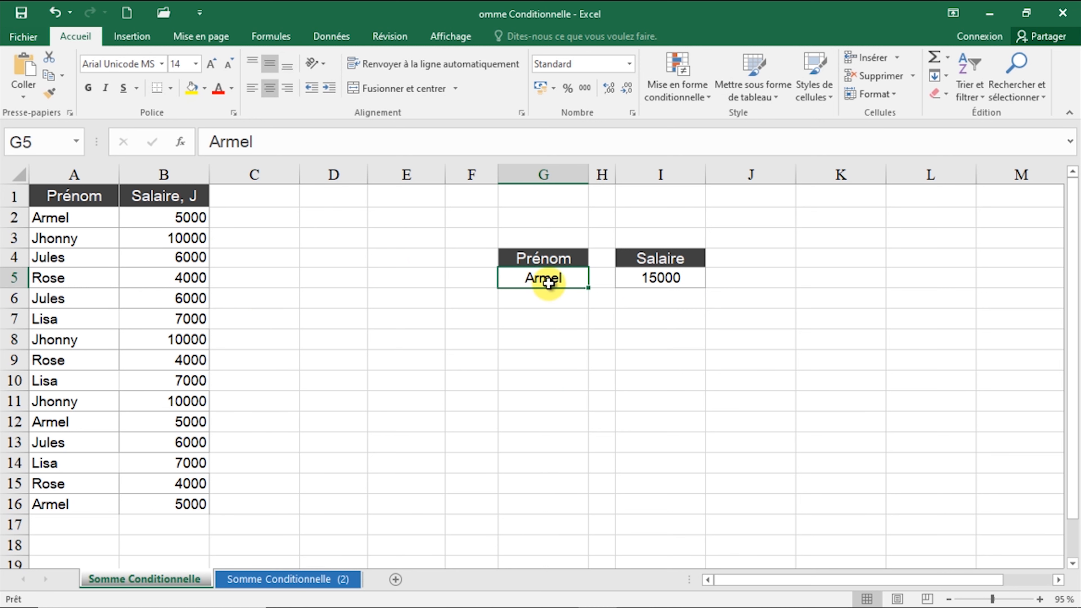
text(R)
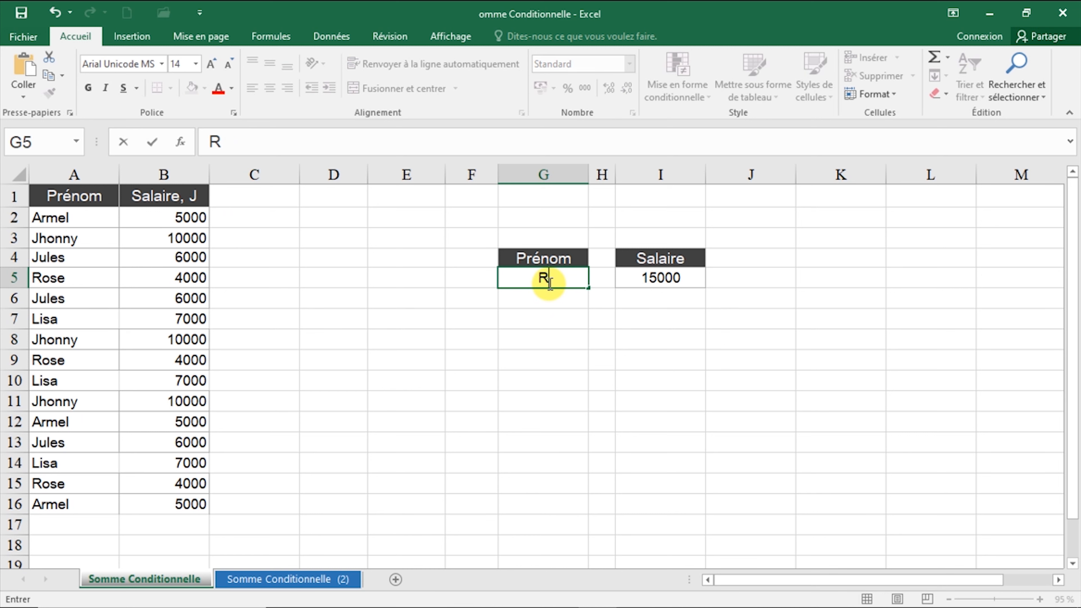
text(ose)
key(Return)
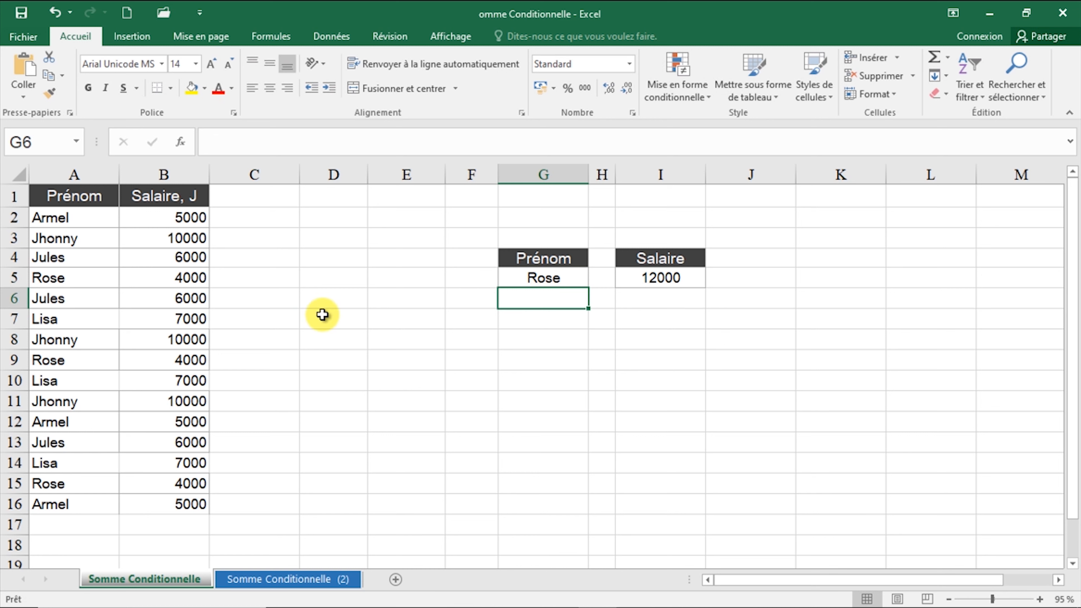
click(197, 278)
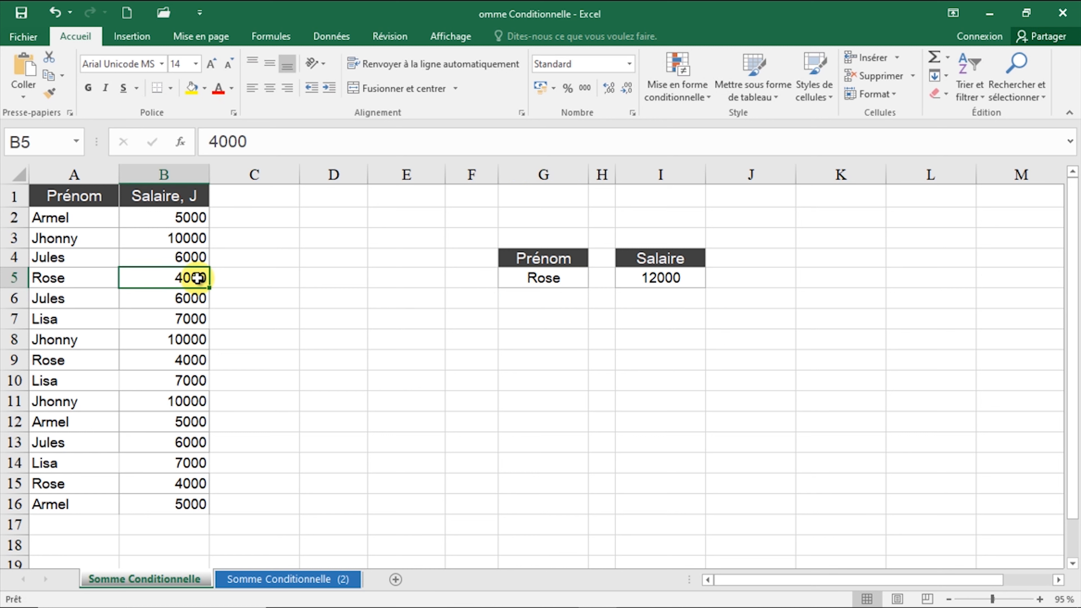
- Clear the first name in cell G5 and inspect the Salaire formula in cell I5
click(553, 283)
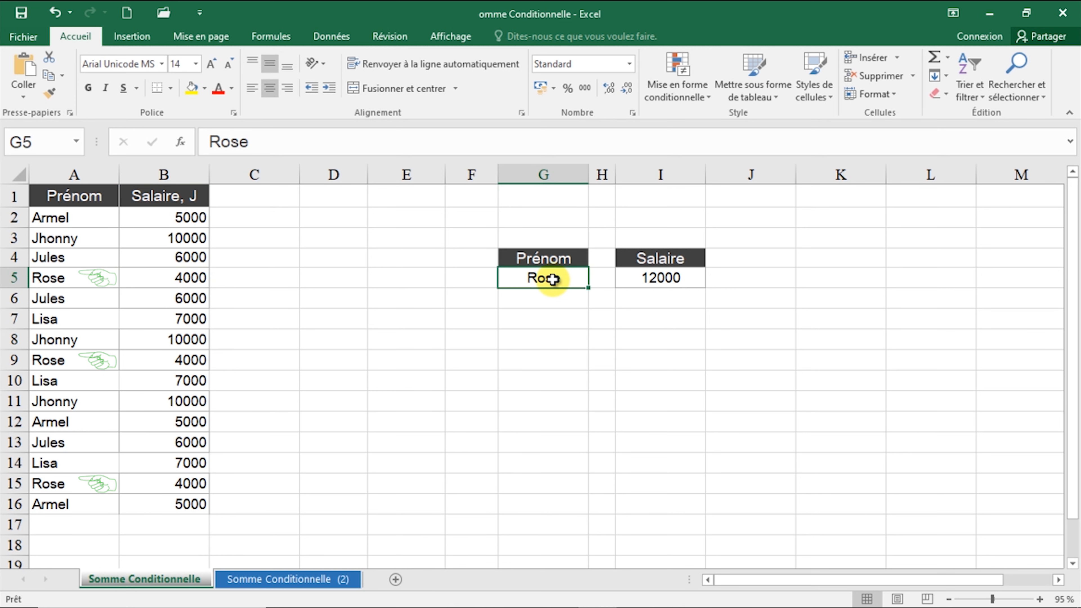
key(Delete)
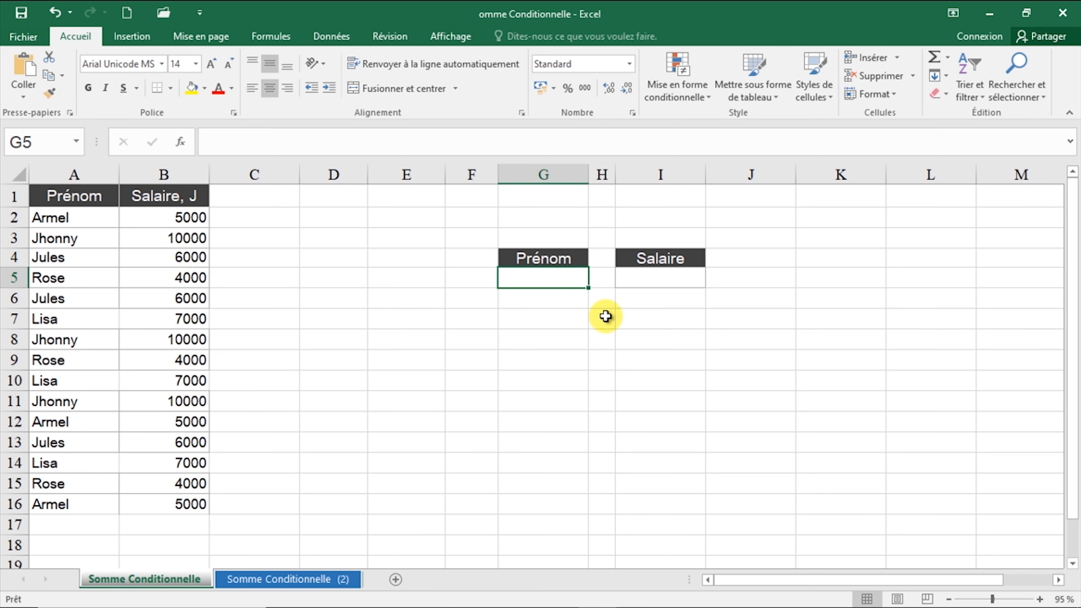
click(553, 331)
click(647, 280)
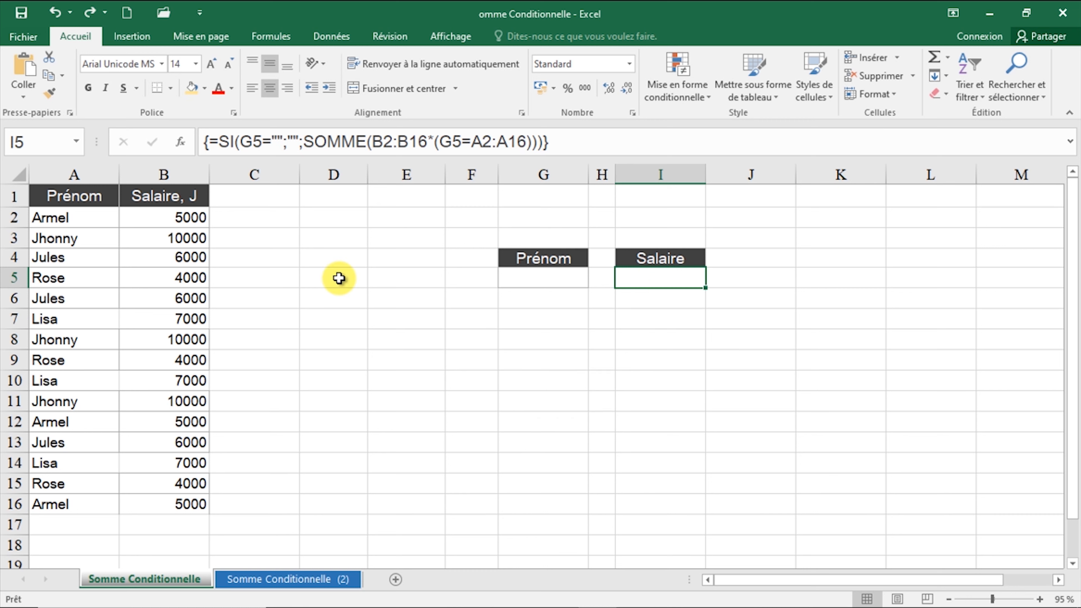
- On the Somme Conditionnelle (2) sheet, fill cell G9 with a light gold theme colour
click(282, 579)
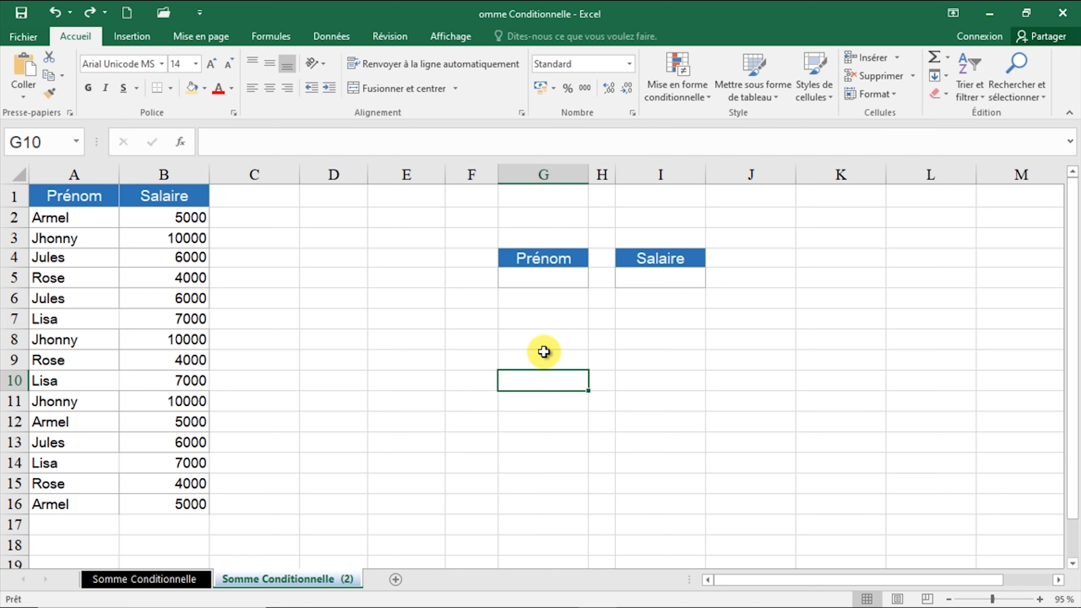
click(515, 361)
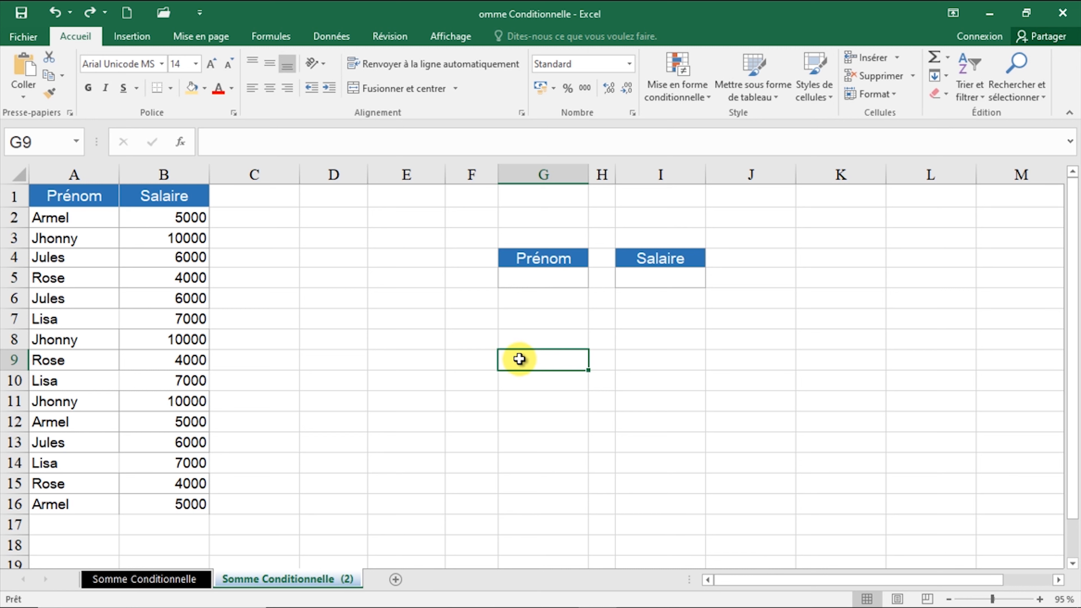
click(204, 89)
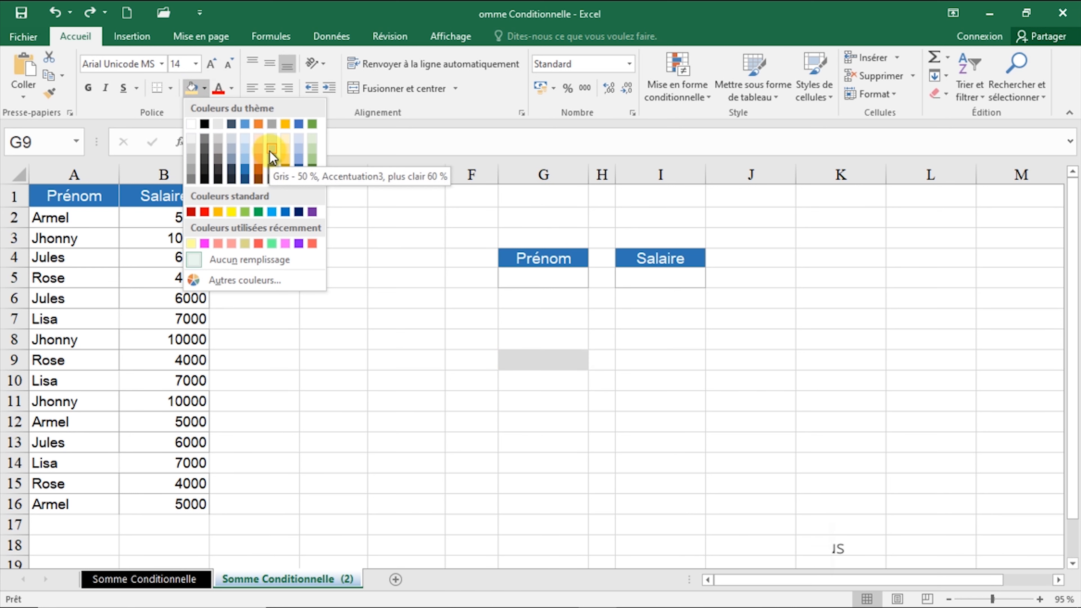
click(284, 150)
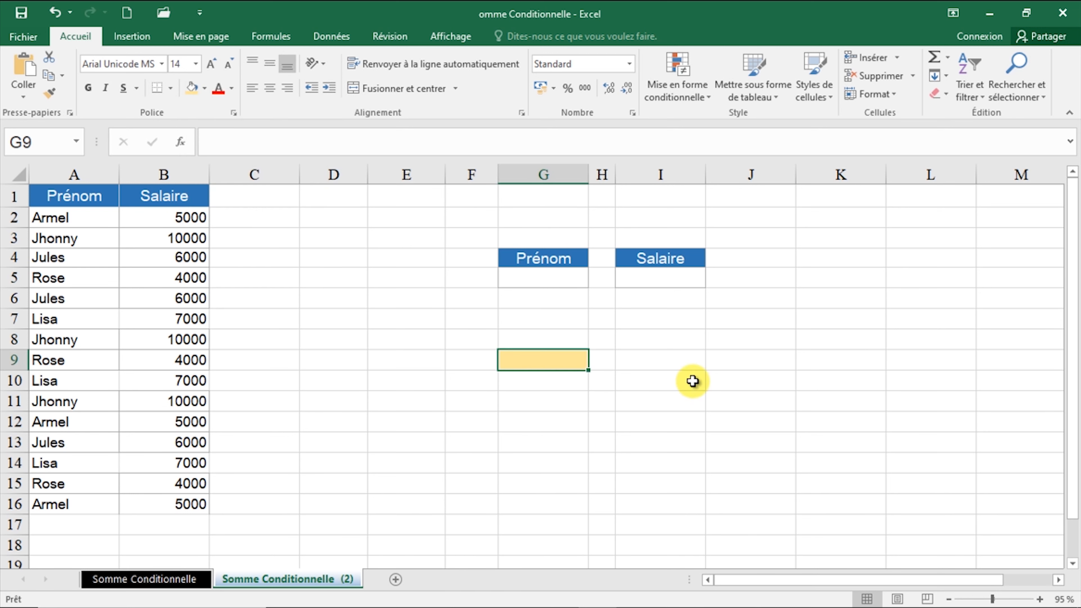
- Fill cell I9 with a medium-light green theme colour
click(653, 365)
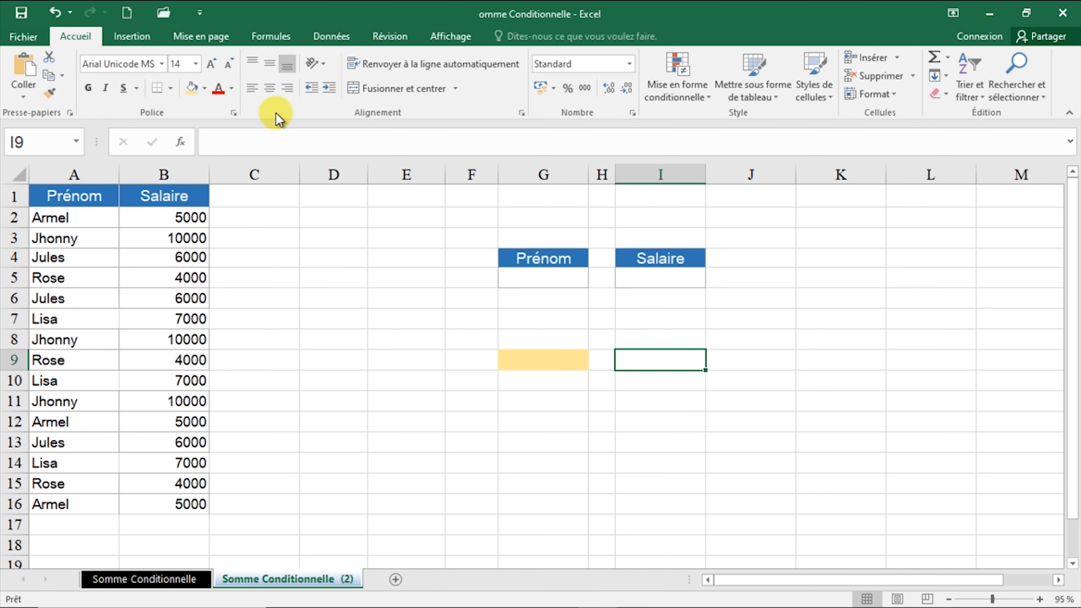
click(207, 84)
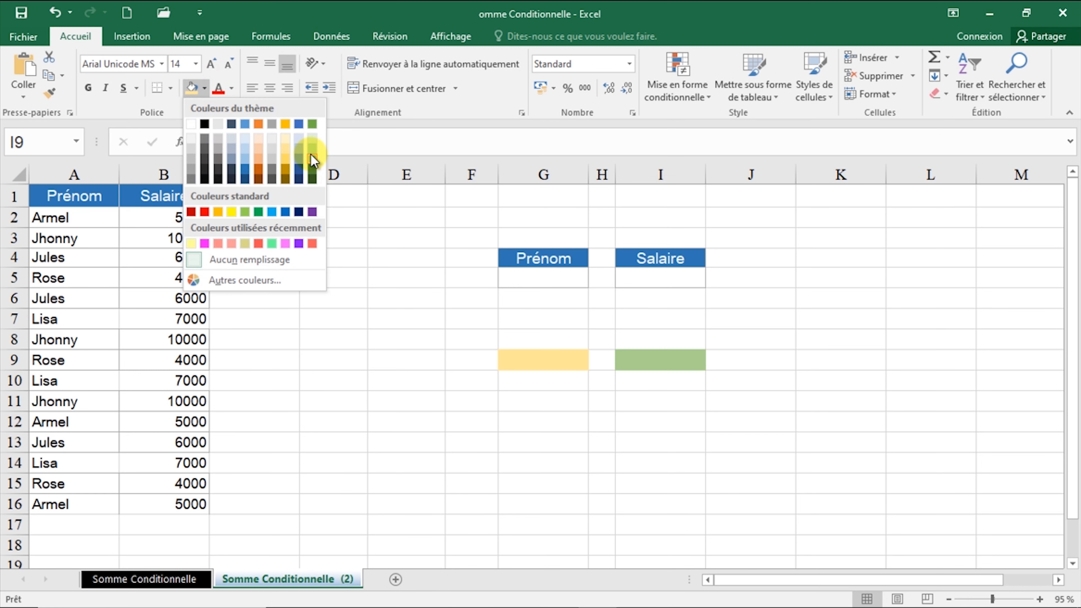
click(312, 161)
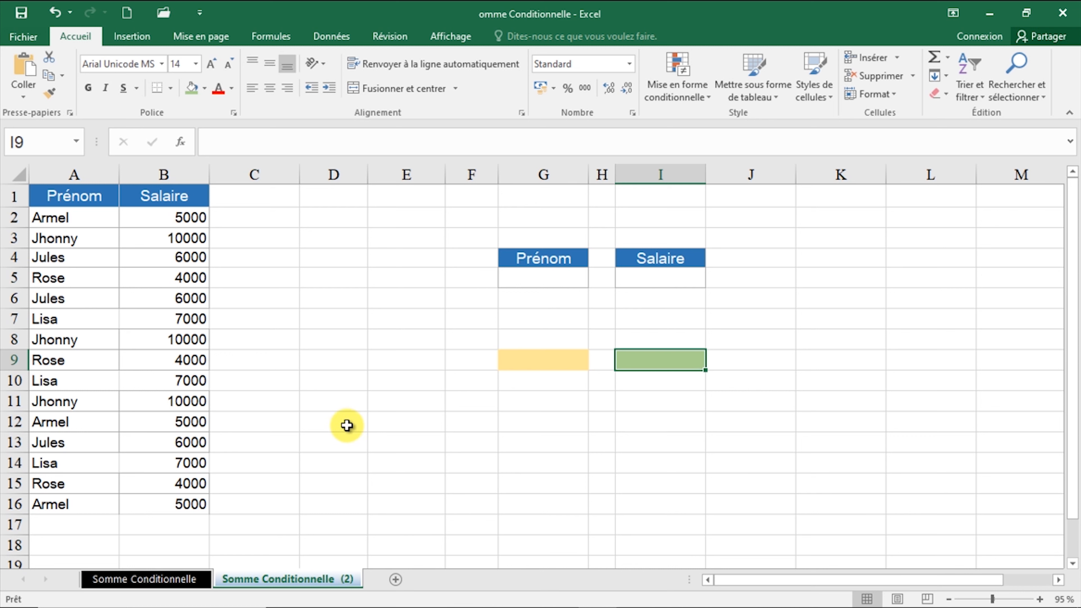
- Merge cells D12 through J12 and left-align the merged cell
drag(347, 425, 740, 421)
click(358, 90)
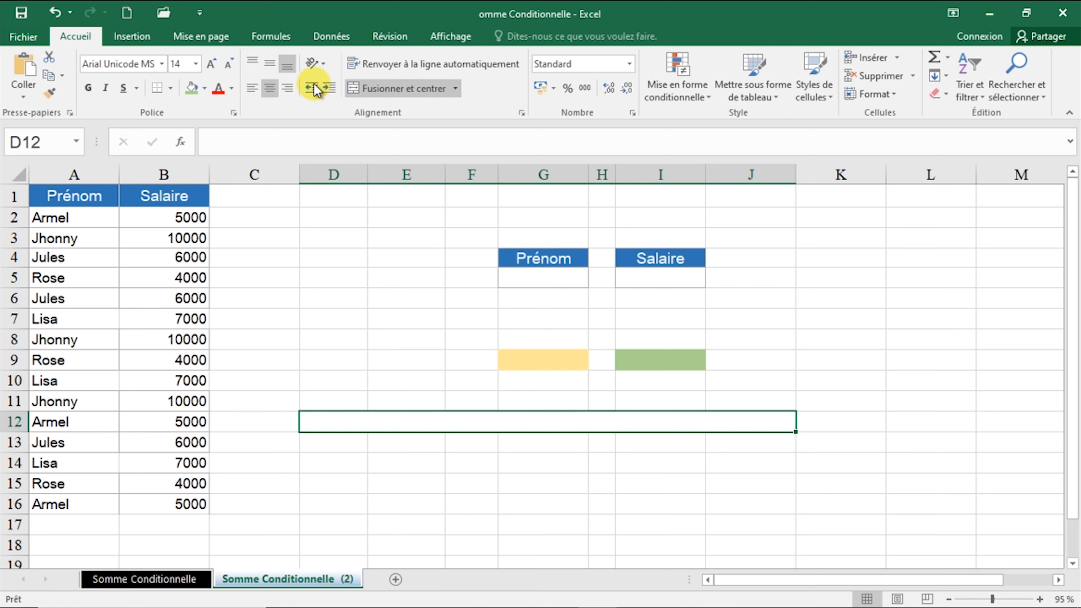
click(254, 83)
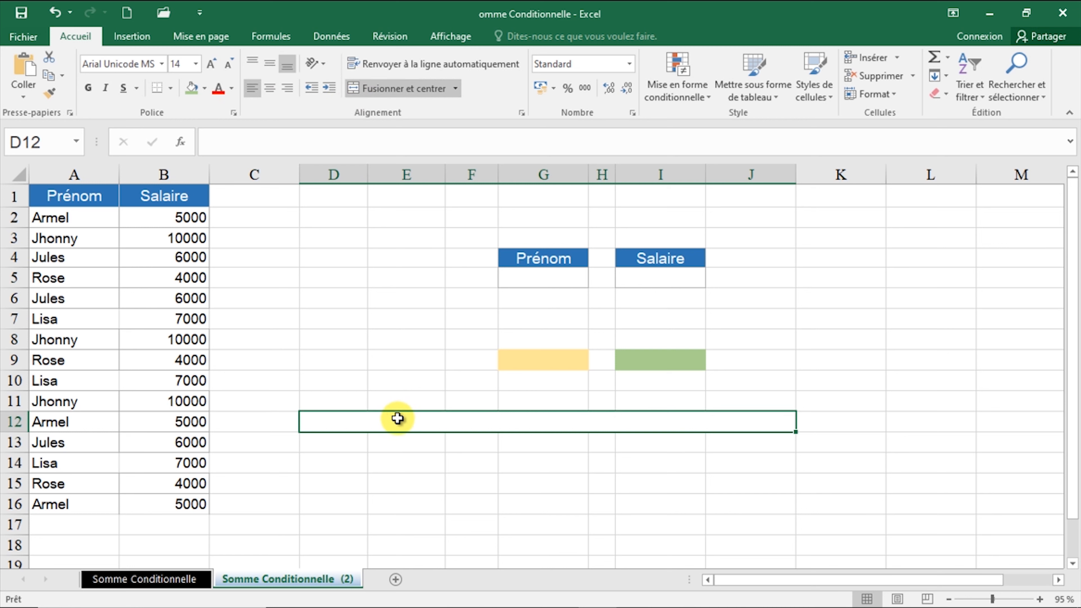
- Write the formula as plain text in the merged cell D12: '=somme(B2:B16*(G9=A2:A16
text('=)
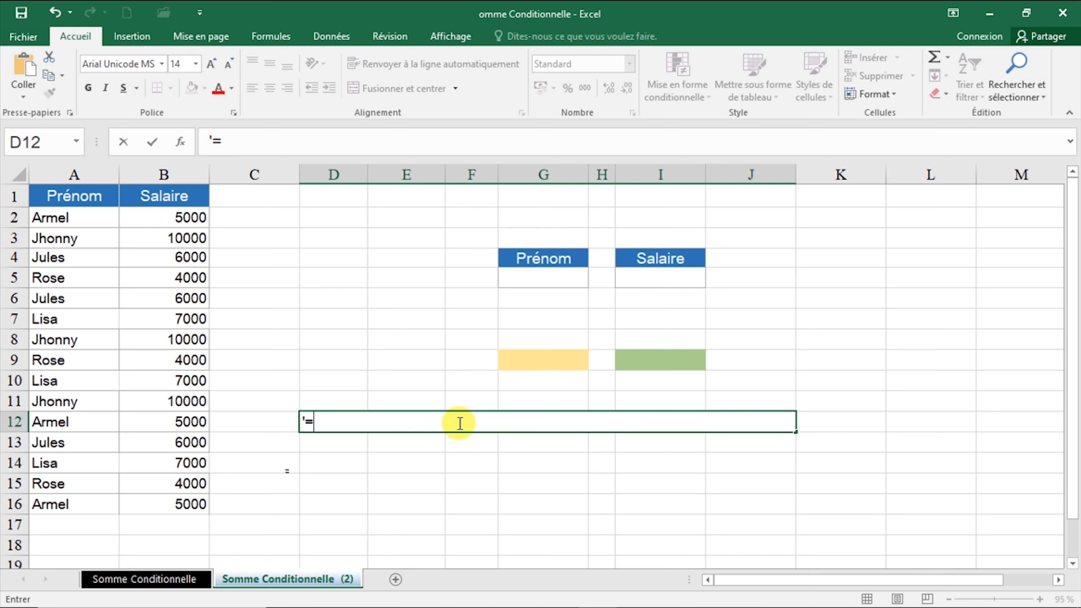
text(somme()
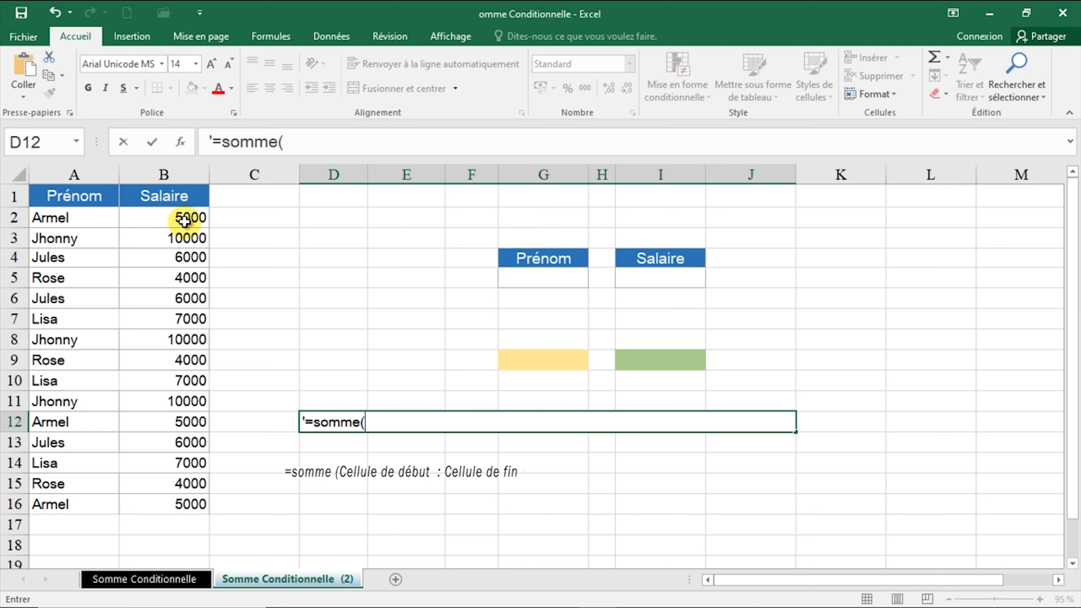
text(B22)
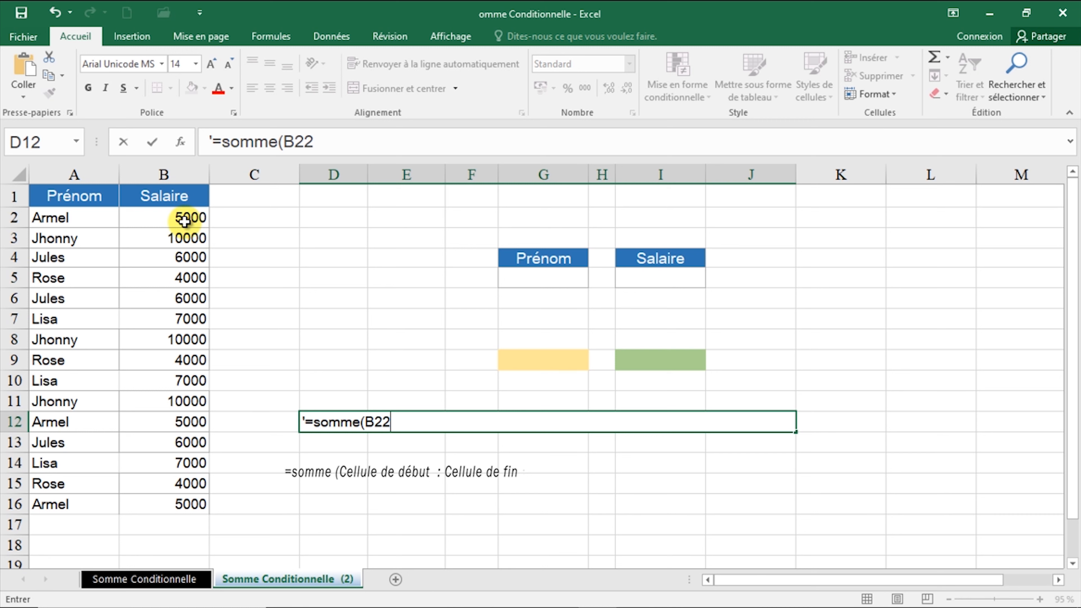
key(BackSpace)
text(:B16)
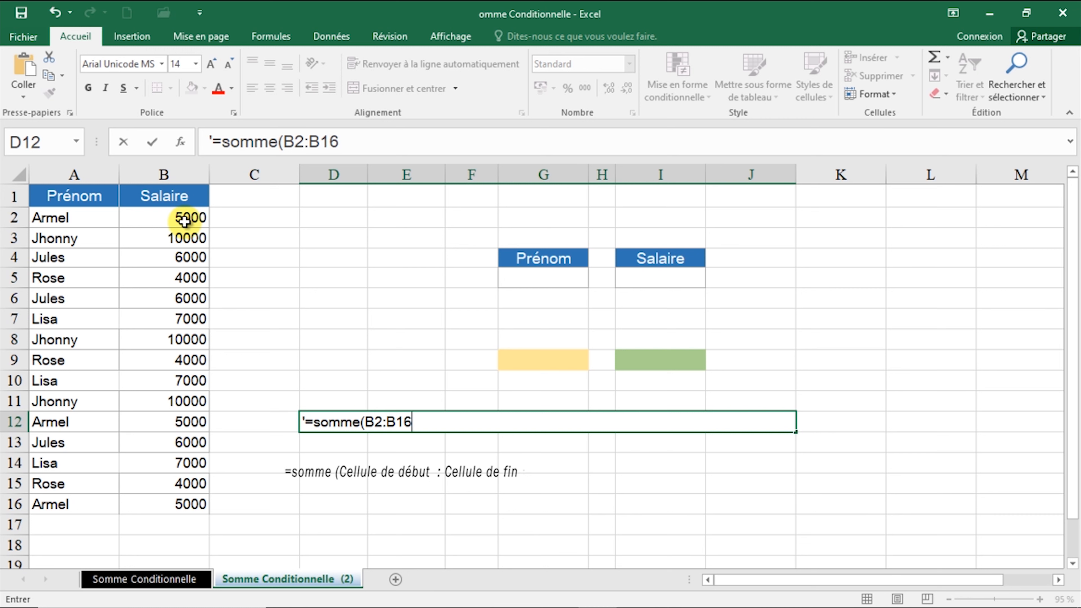
text(*()
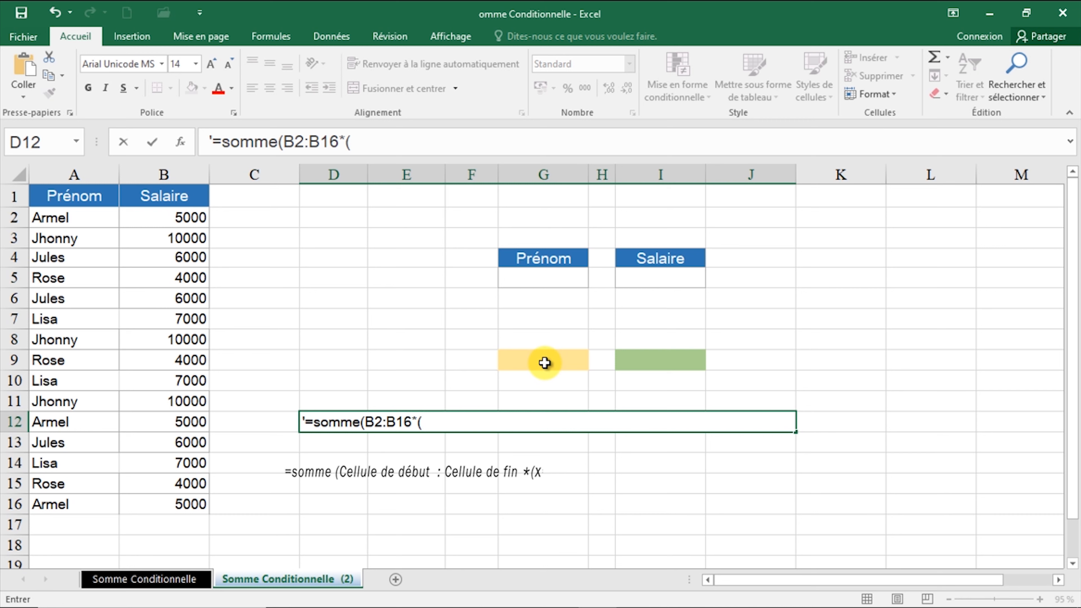
text(G9=)
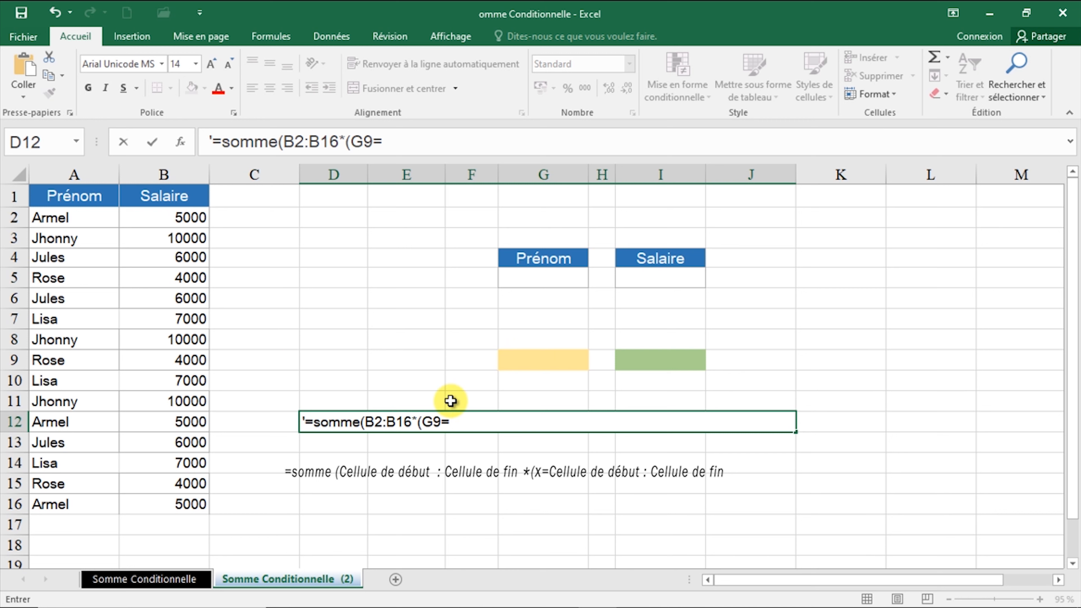
text(A2:A16)
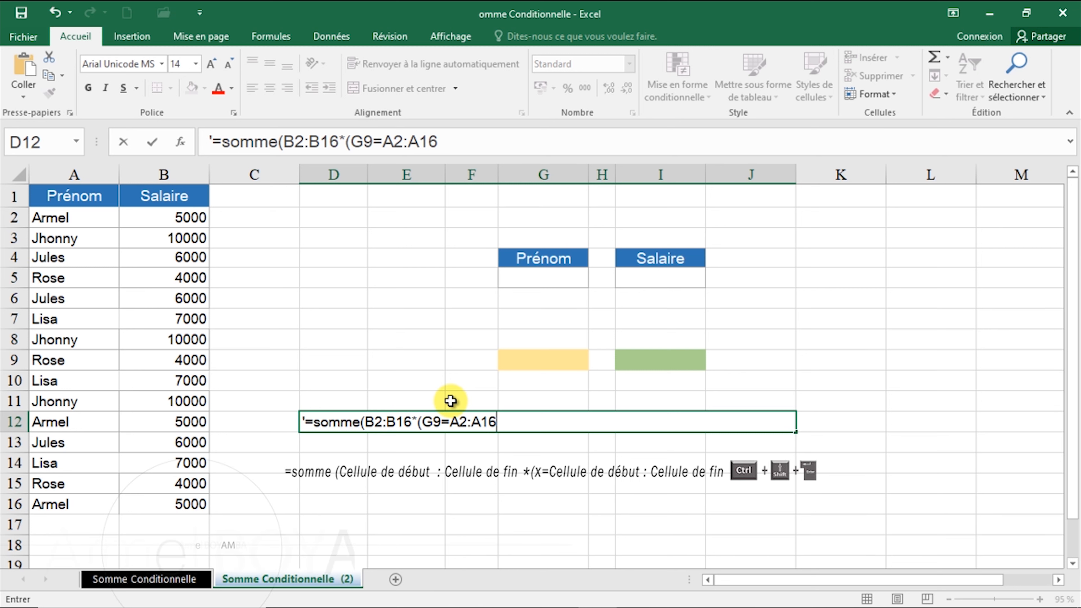
- In cell I9, start a SOMME formula that takes the salary range B2:B16 as its argument
click(671, 364)
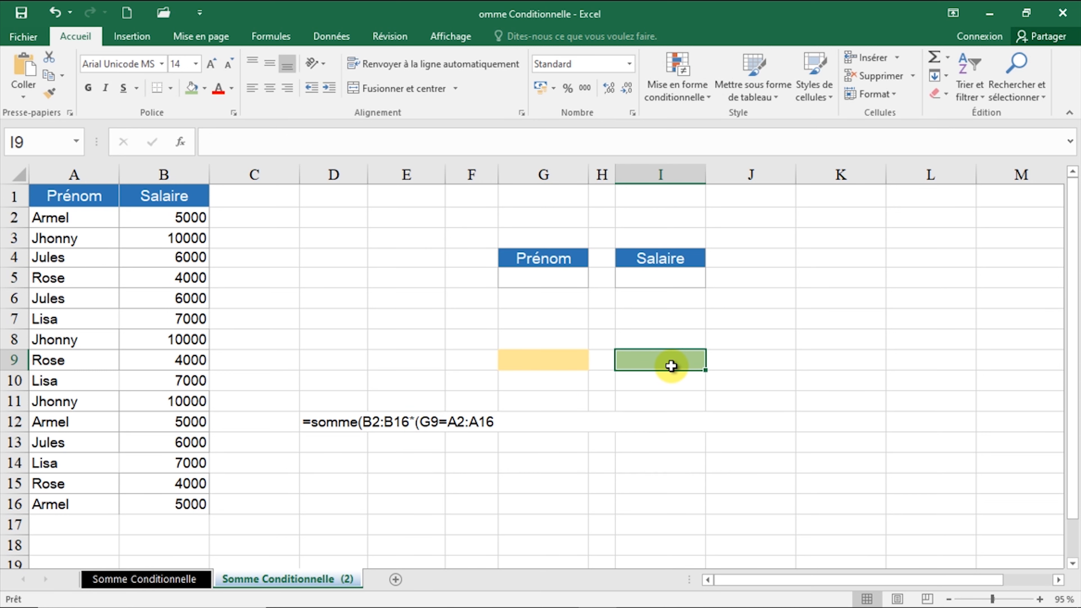
text(=)
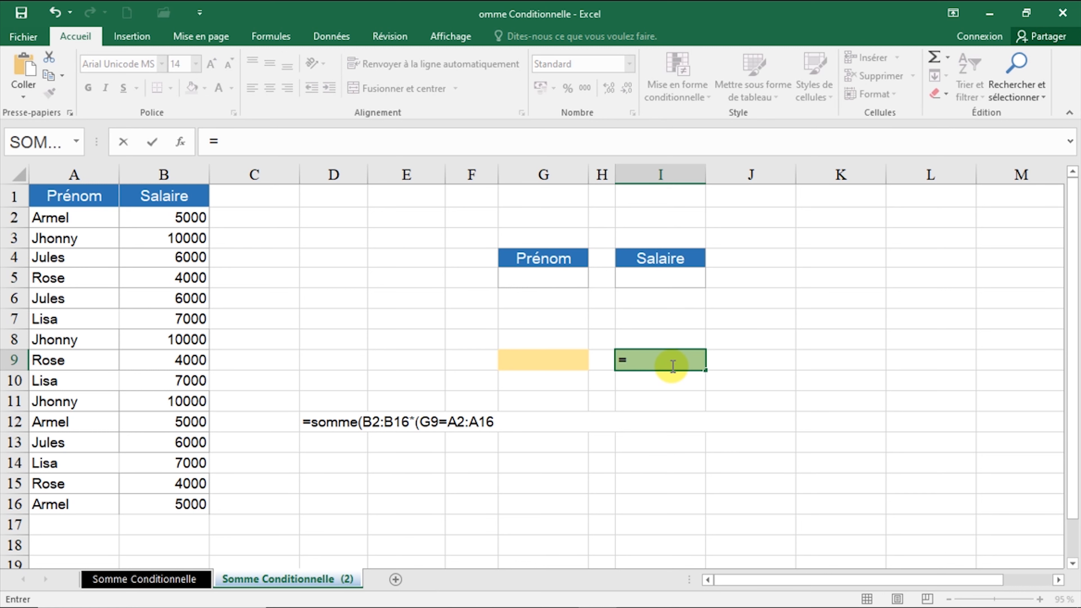
text(so)
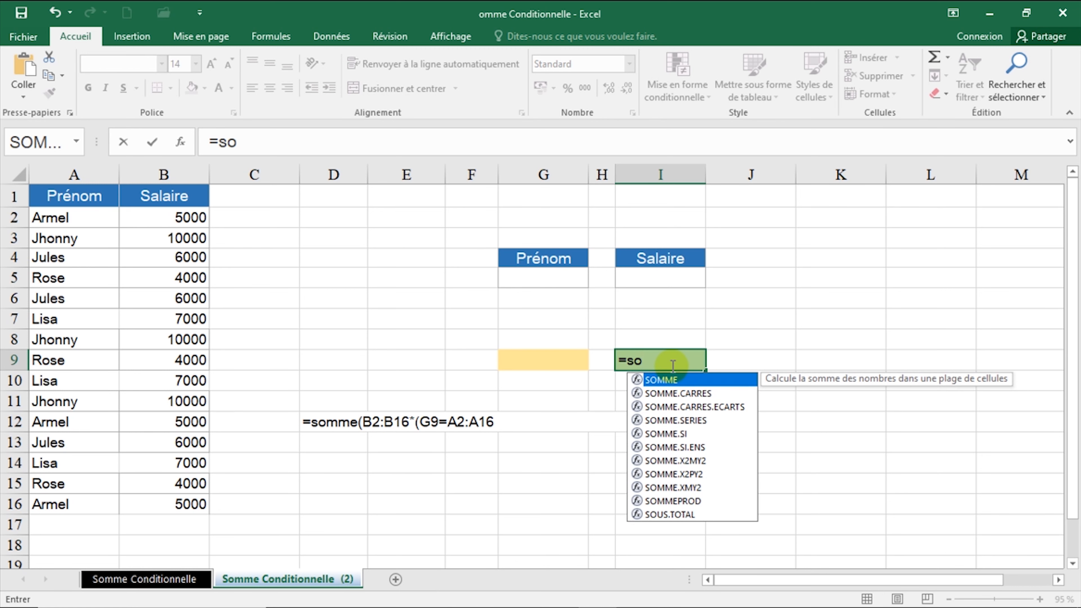
text(mme)
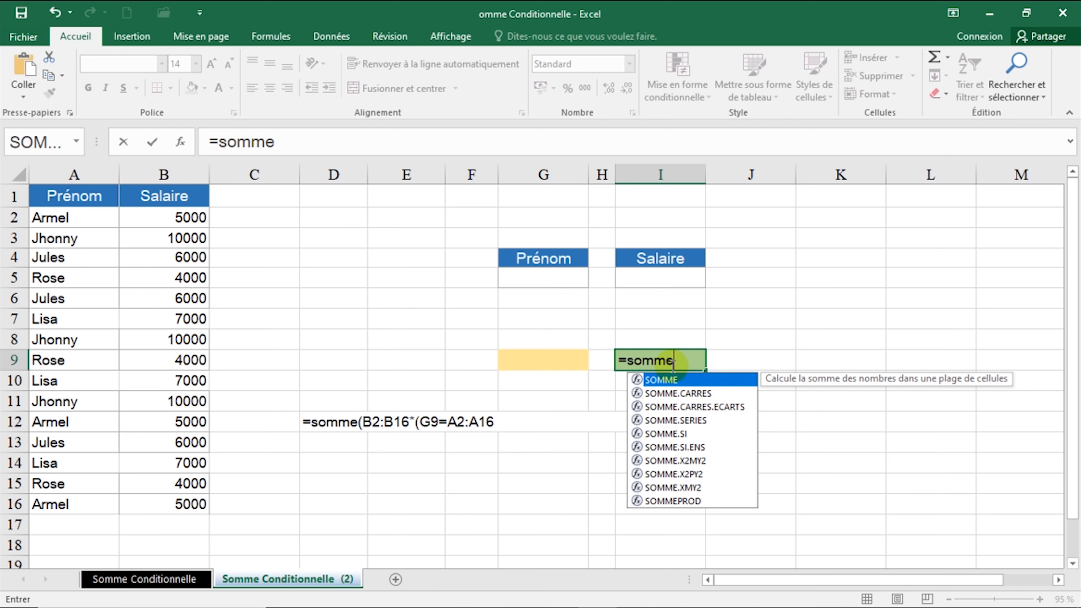
text(()
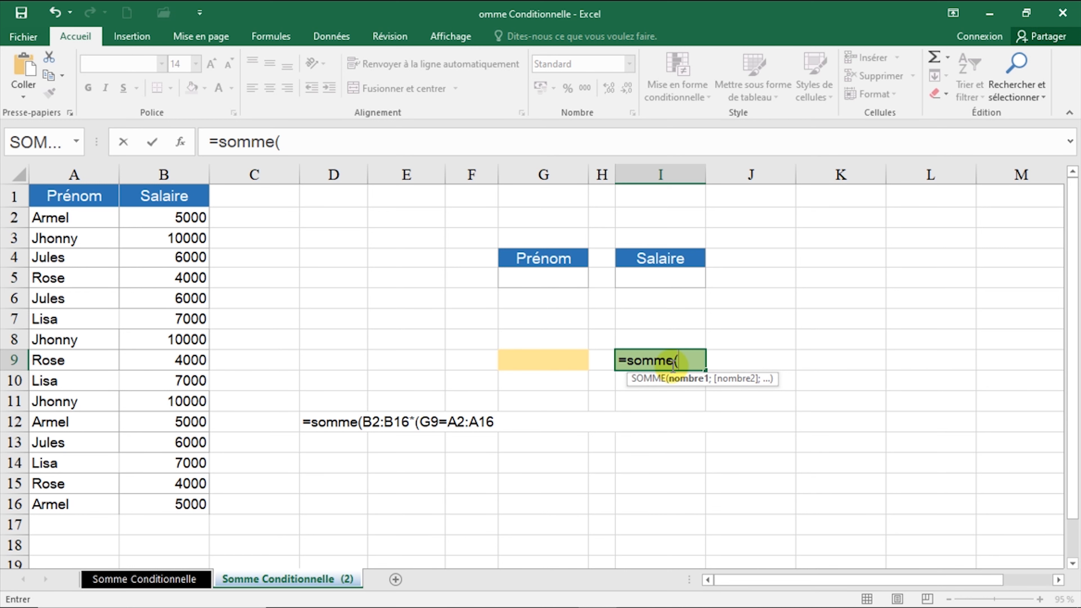
click(189, 216)
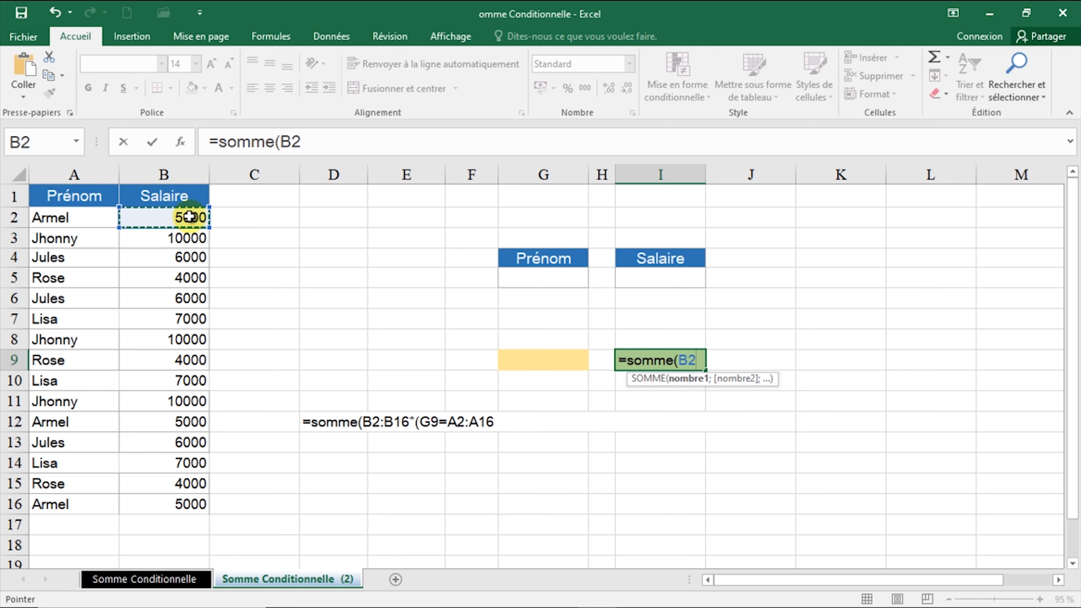
key(F8)
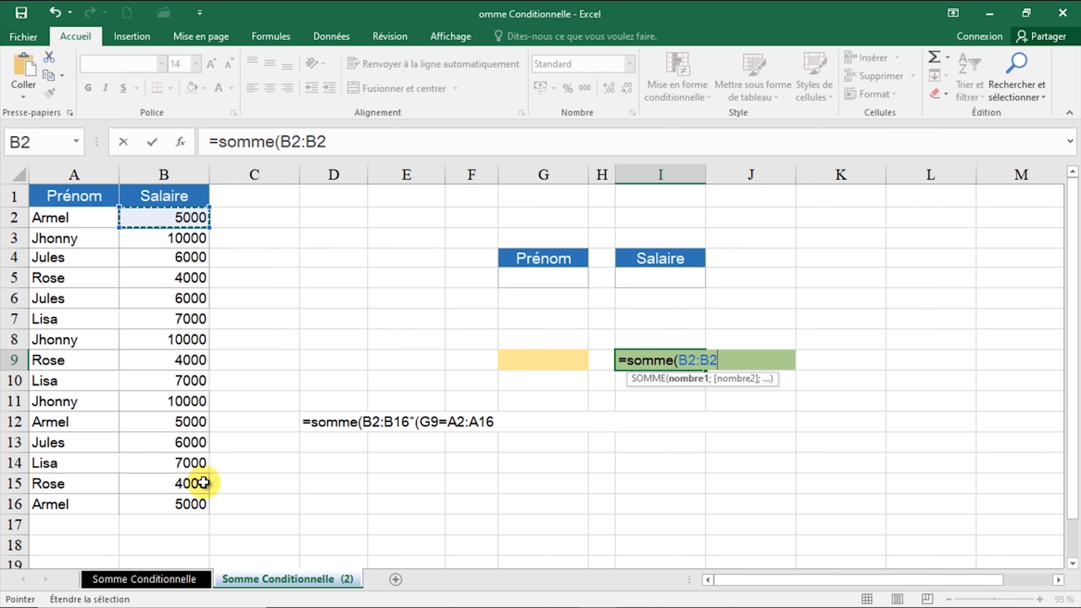
click(196, 501)
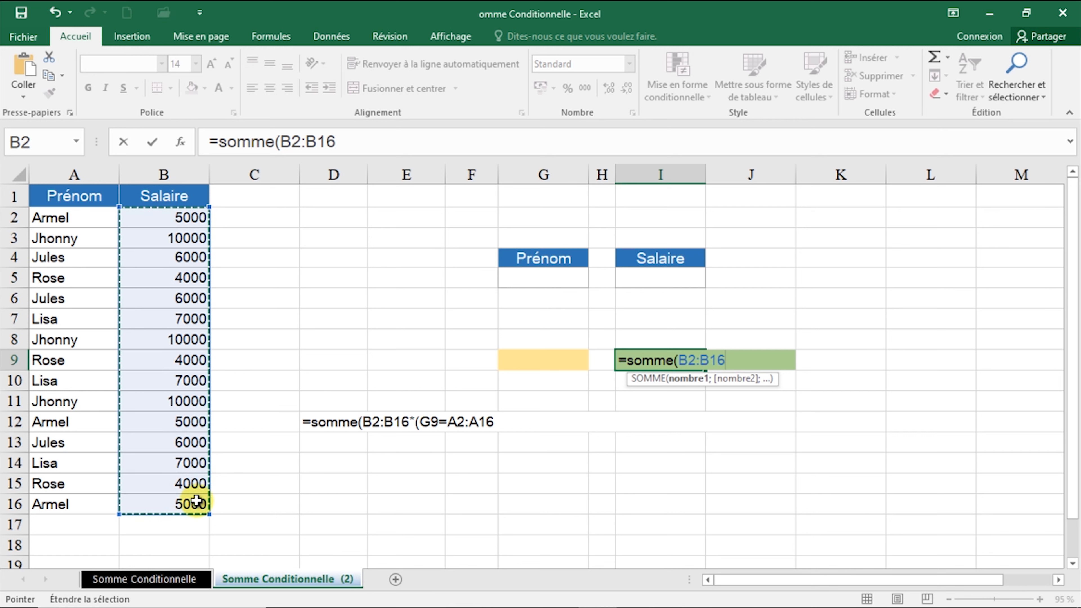
- Multiply the range by the condition (G9=A2:A16) and validate it as an array formula, accepting the closing-parentheses correction
text(*)
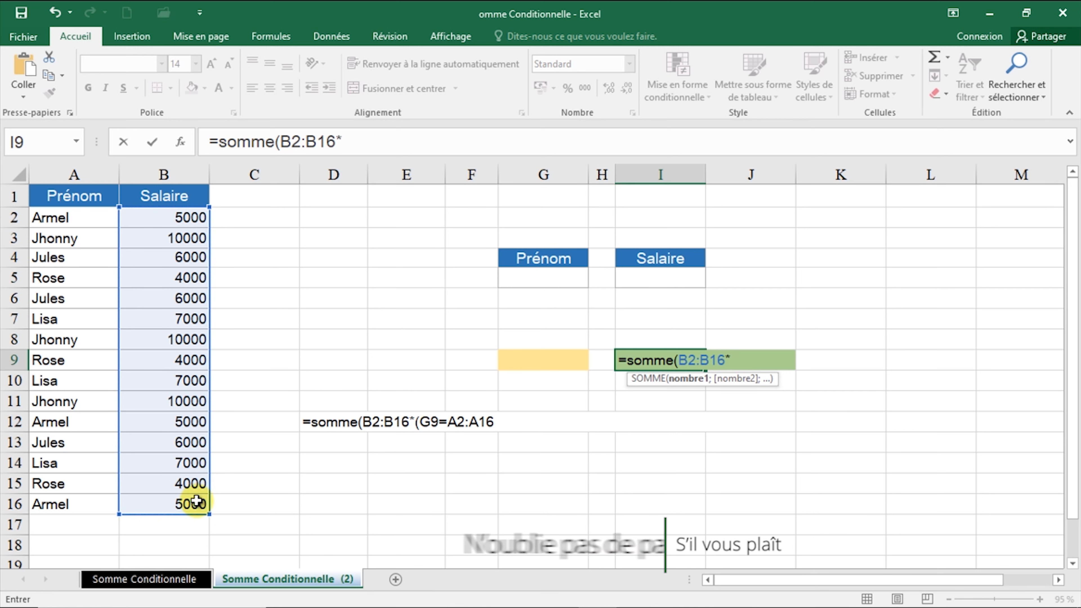
text(()
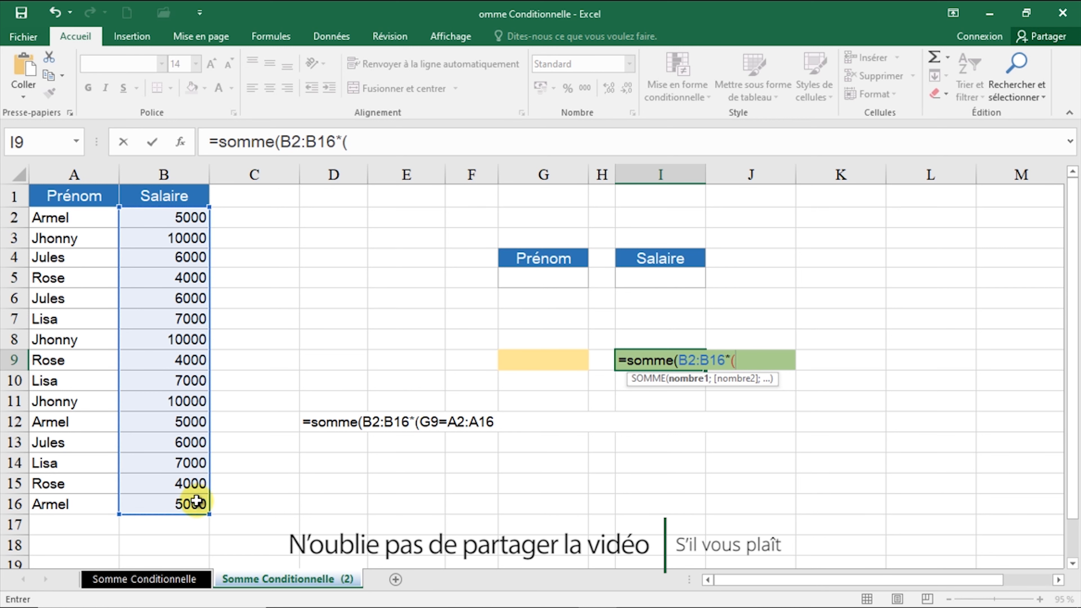
click(550, 361)
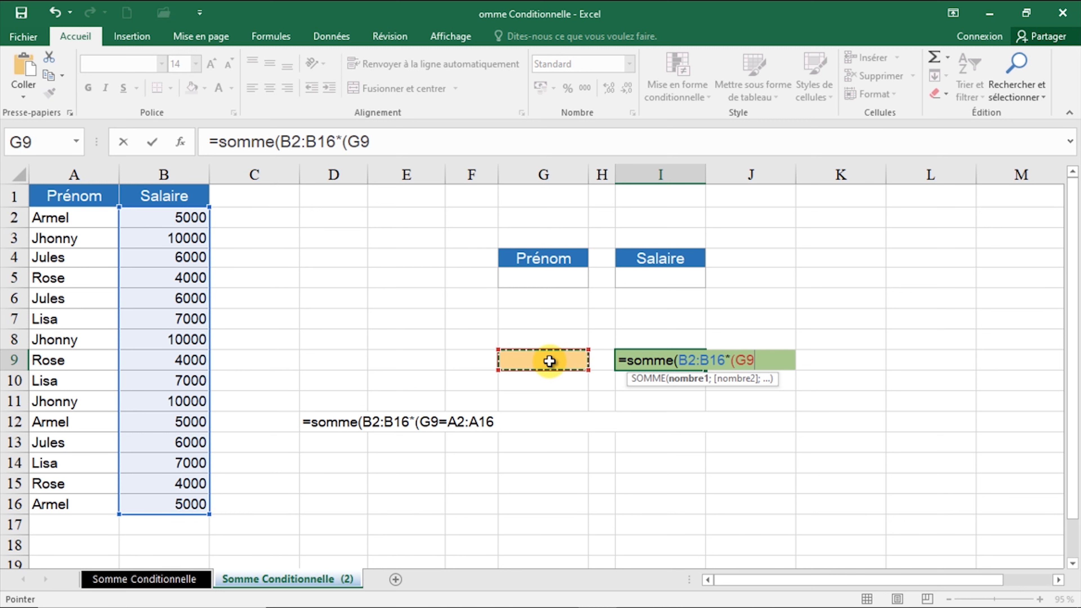
text(=)
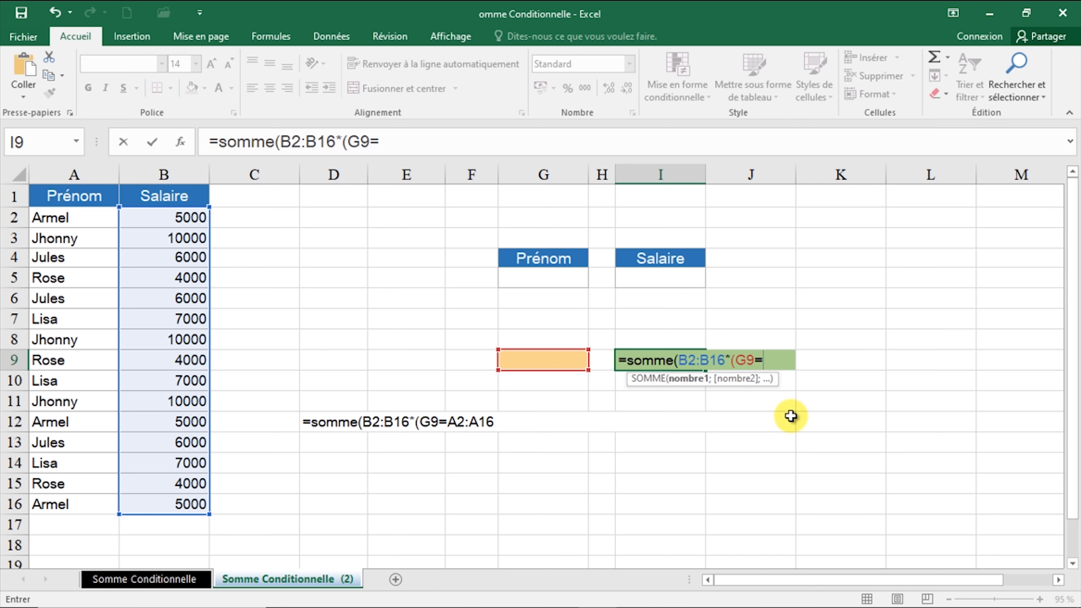
text(a2)
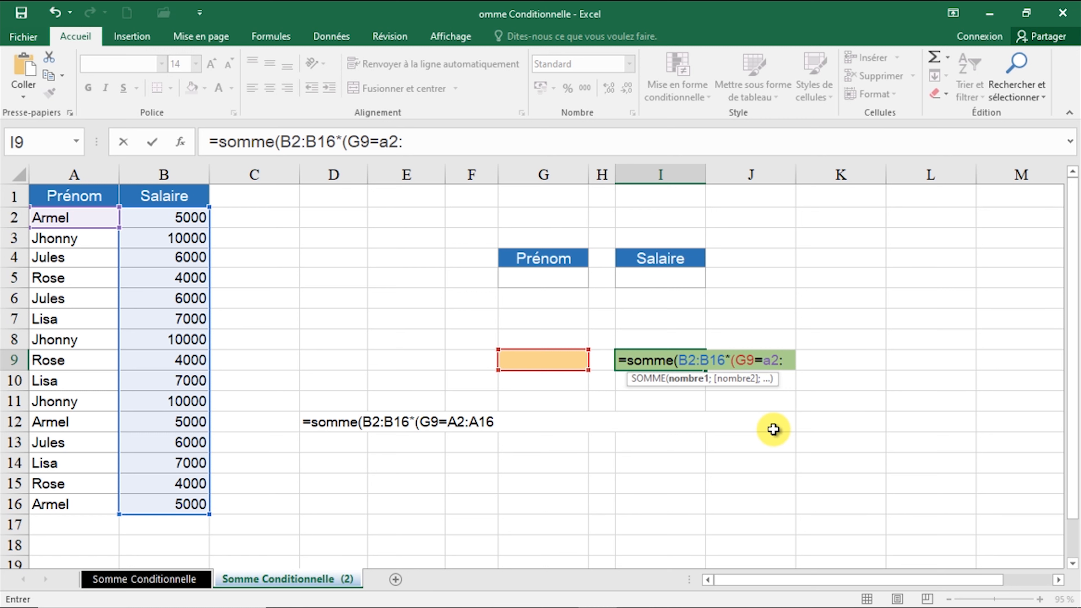
text(:a16)
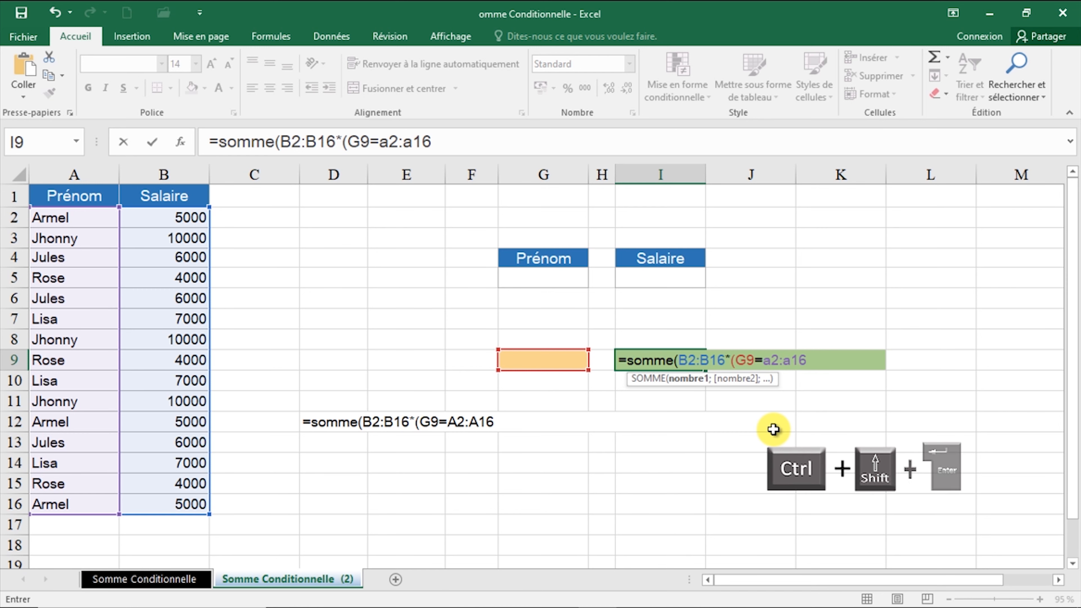
key(ctrl+shift+Return)
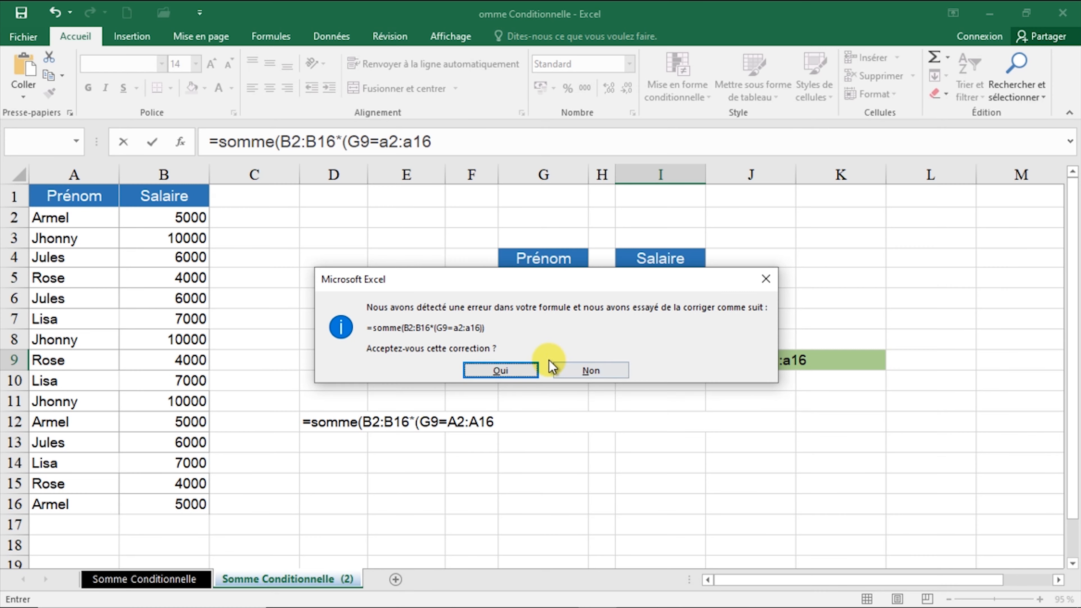
click(522, 372)
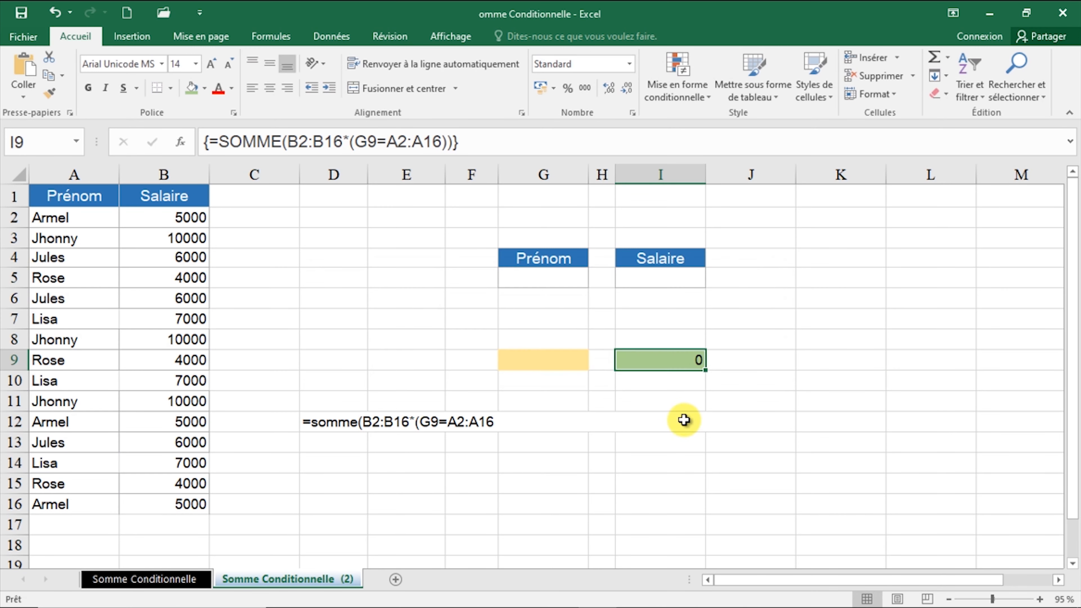
click(688, 447)
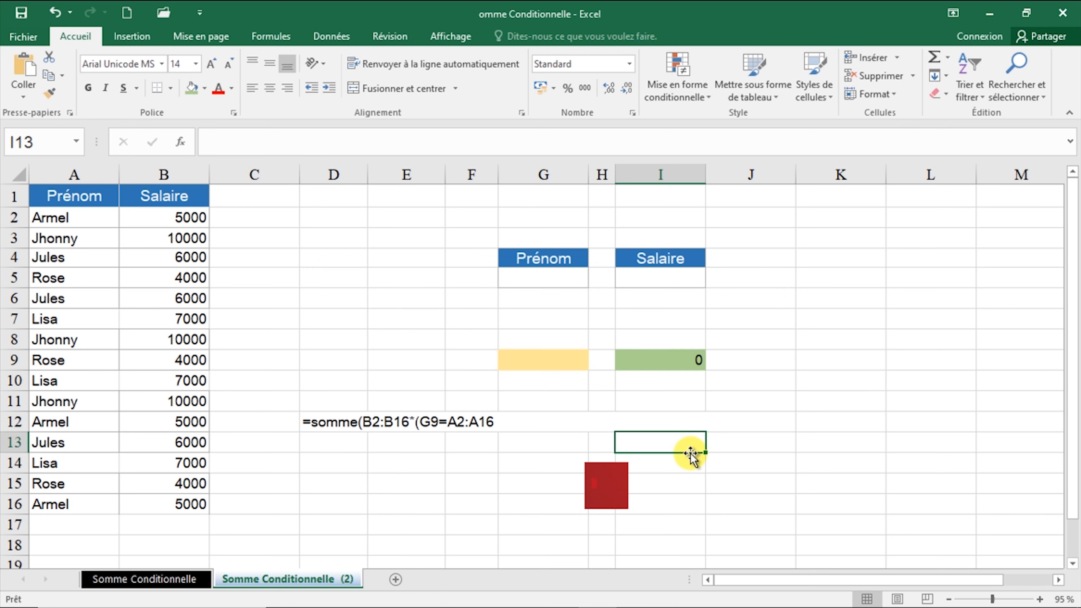
- Test the array formula by entering the first name from cell A5 in the criterion cell G9
click(683, 359)
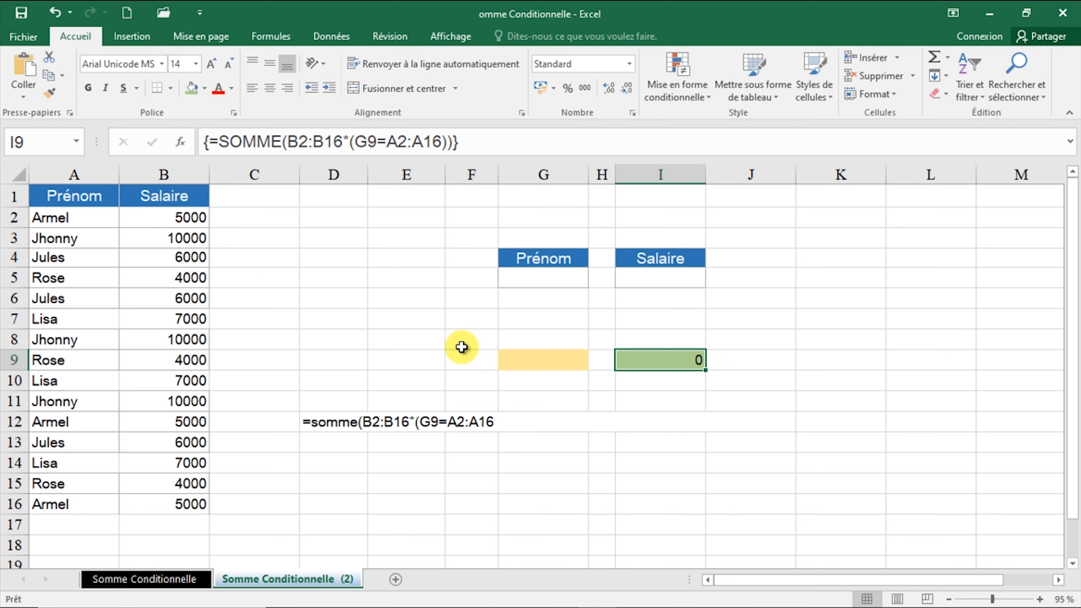
click(535, 367)
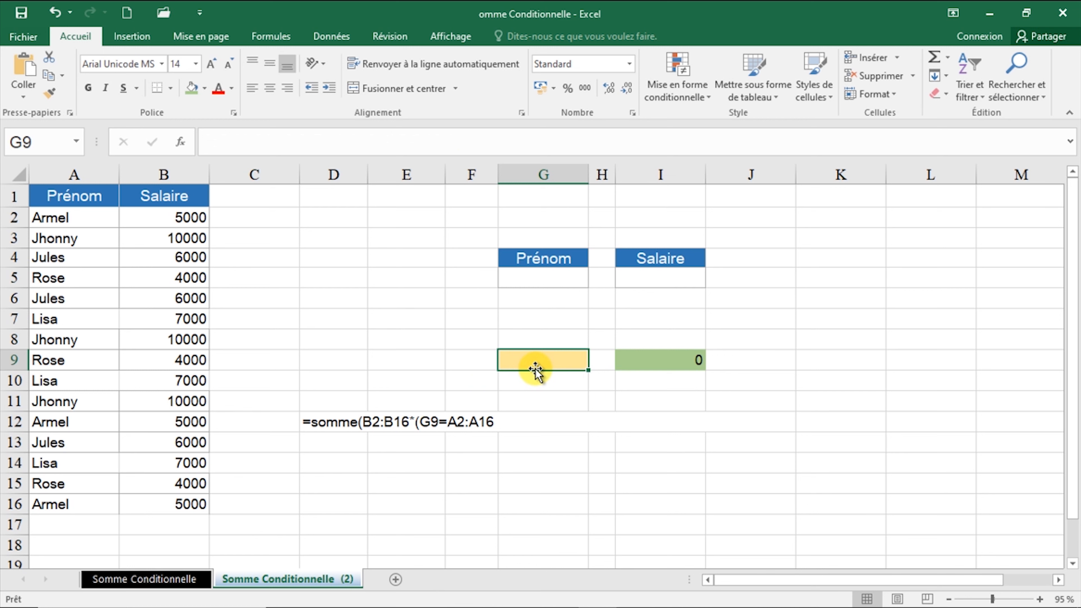
text(Ro)
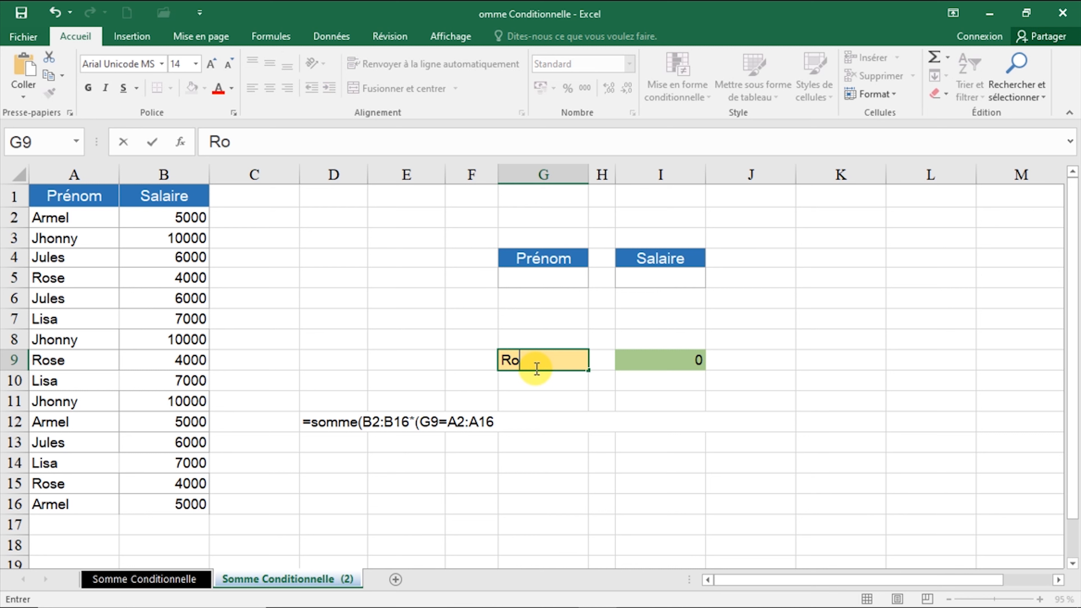
text(se)
key(Return)
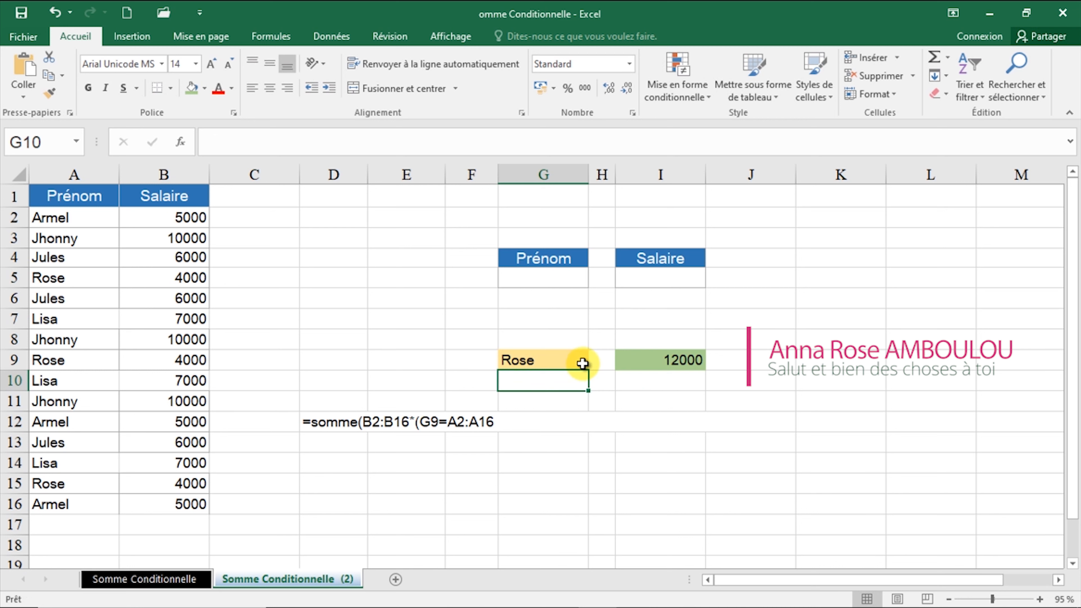
- Replace the entry in G9 with the first name from cell A4 and compare the total with the salary in B4
click(520, 350)
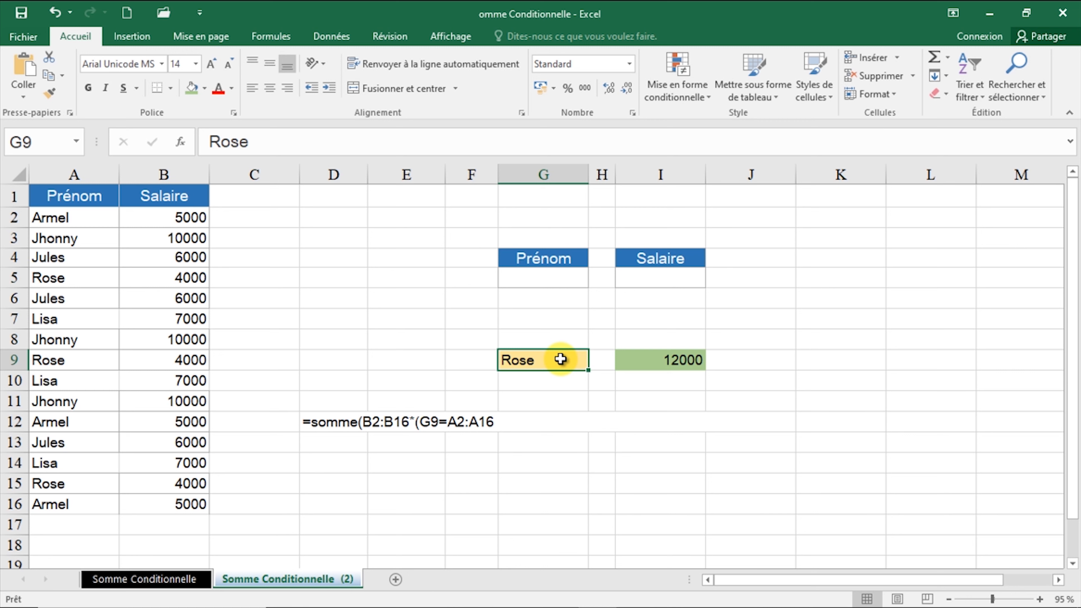
key(Delete)
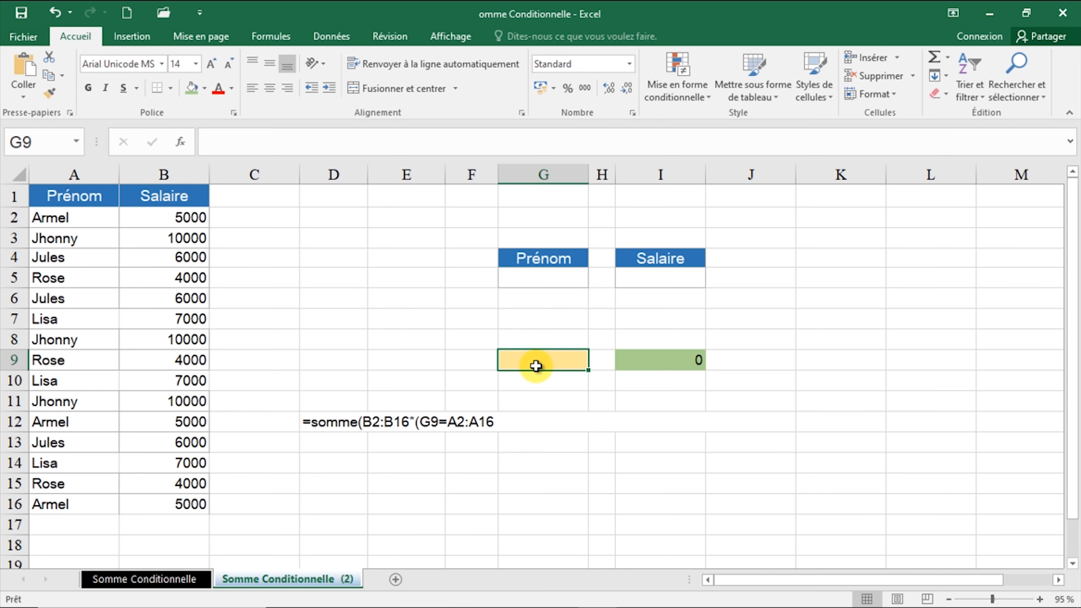
text(J)
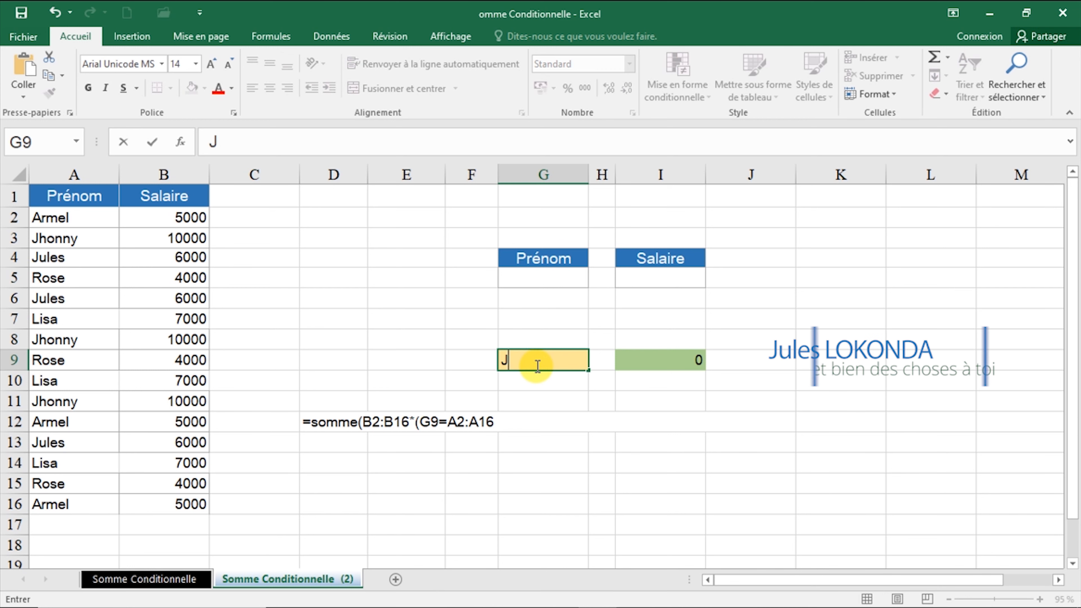
text(ules)
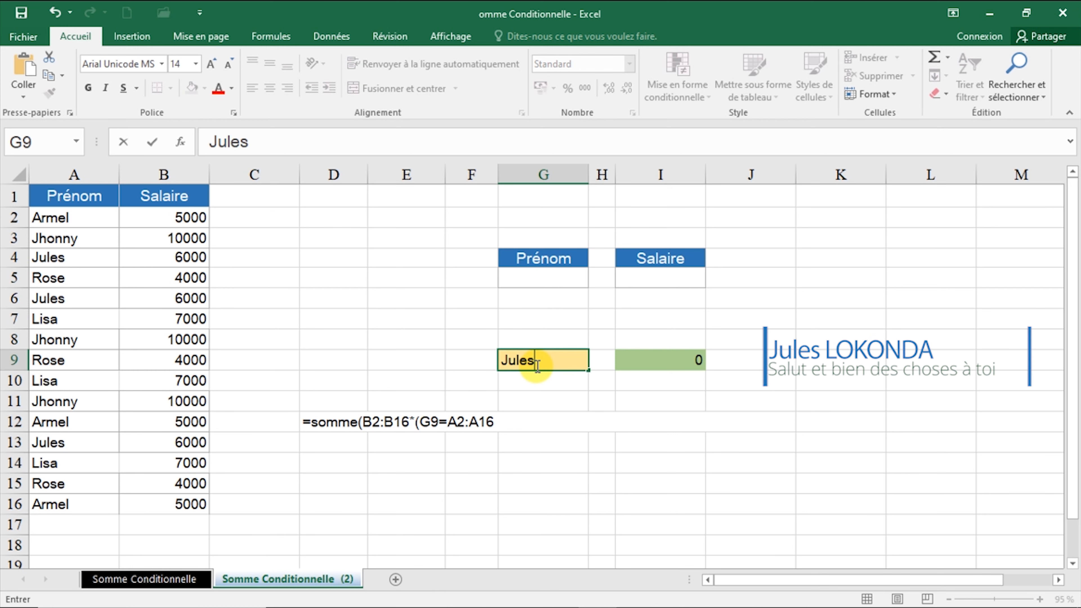
key(Return)
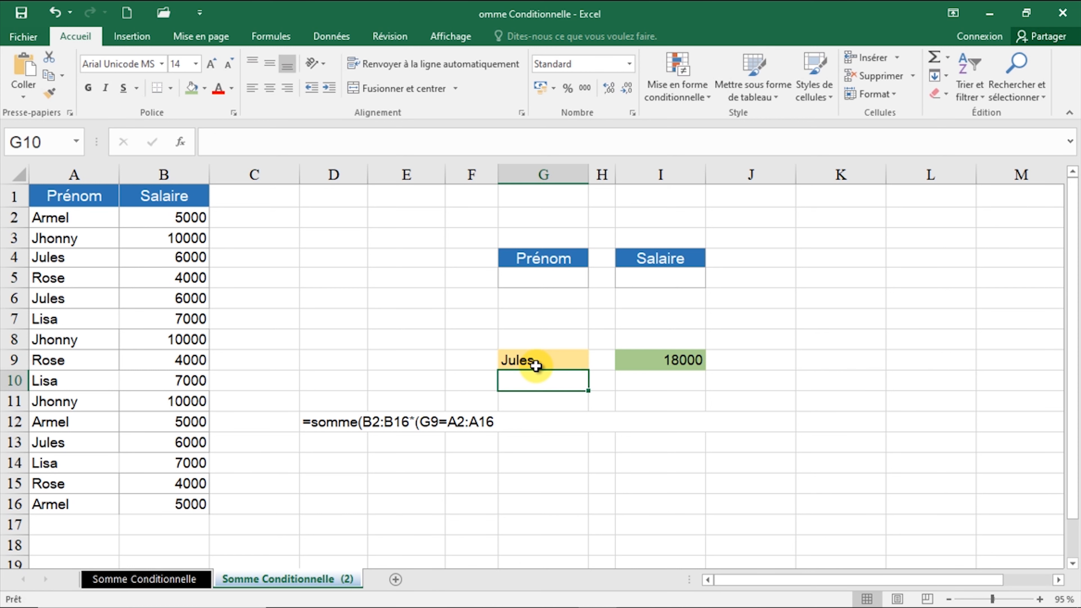
click(217, 258)
click(194, 260)
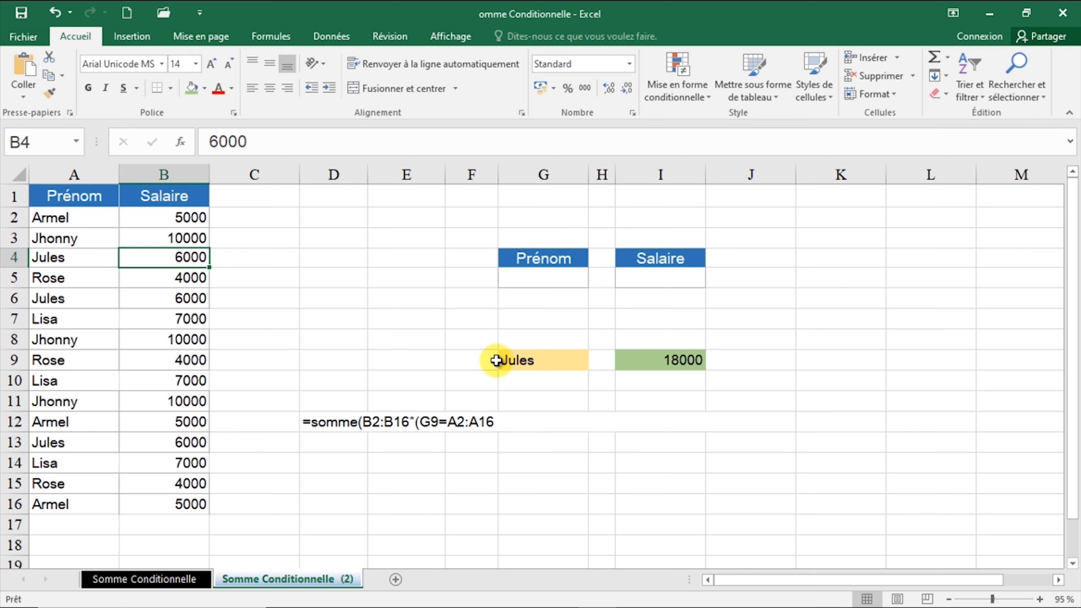
- Replace the entry in G9 with the first name from A7 and check the I9 total against salaries B7, B10 and B14
click(527, 361)
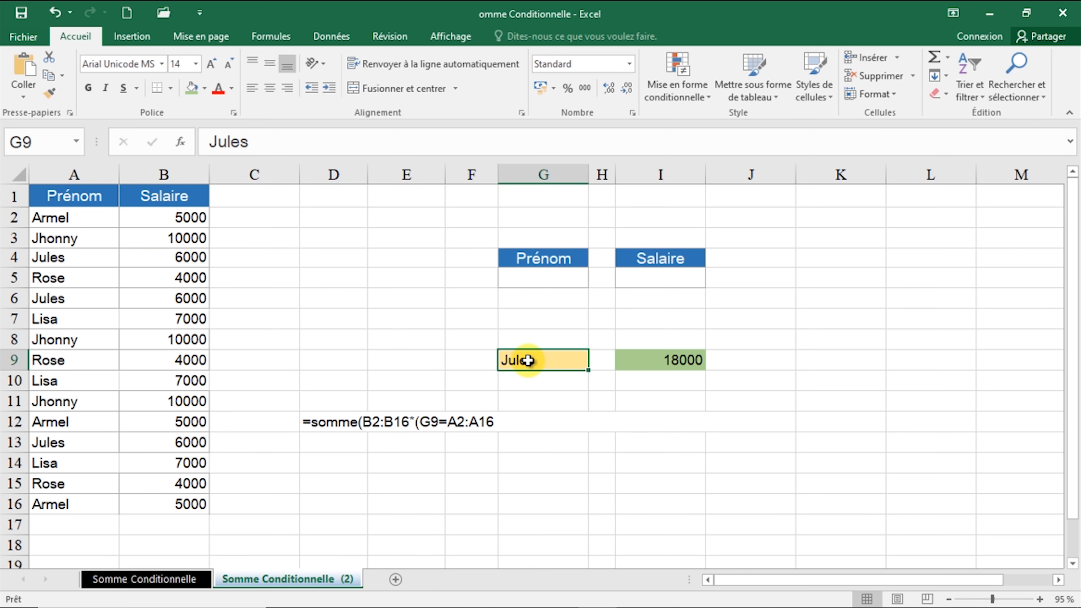
key(Delete)
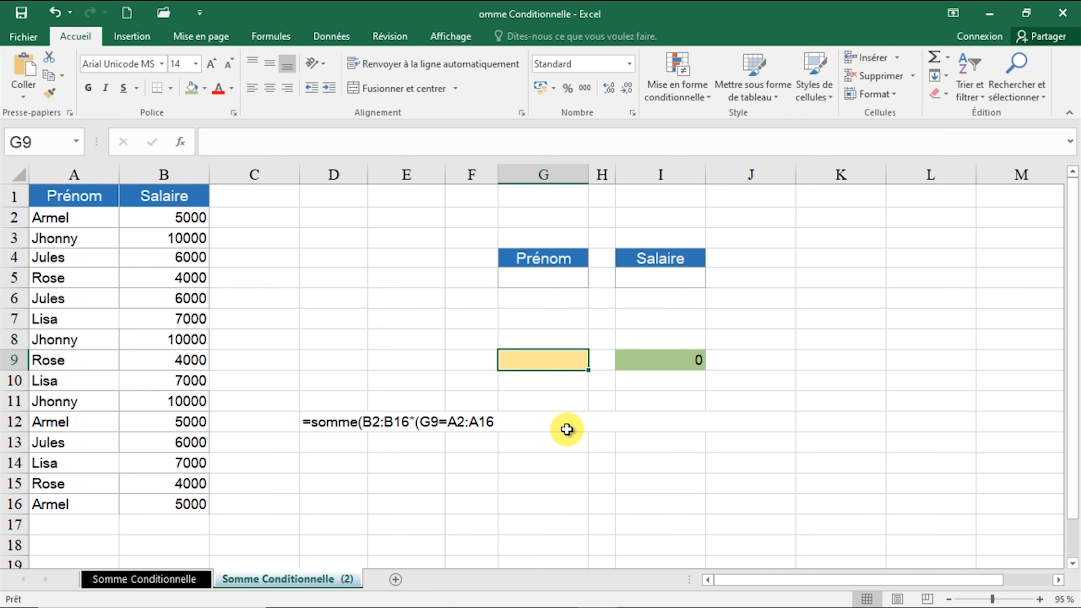
text(Lisa)
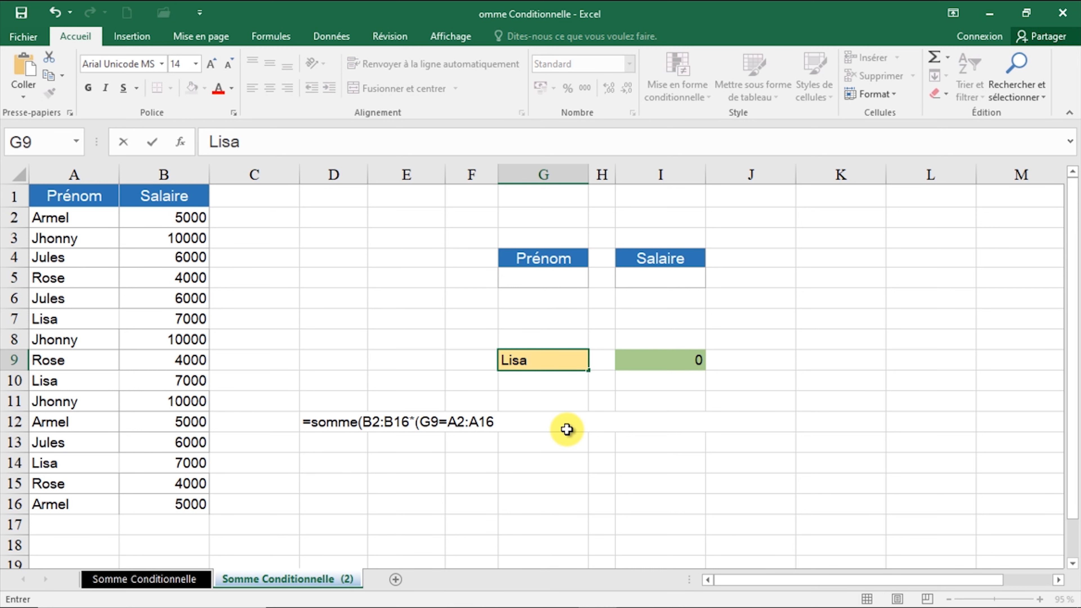
key(Return)
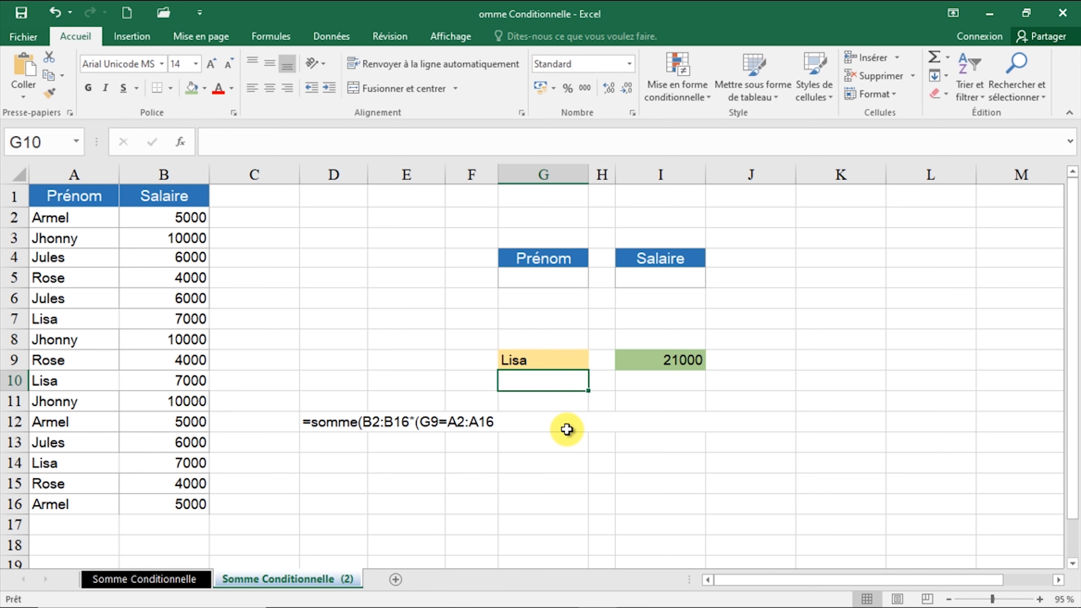
click(671, 369)
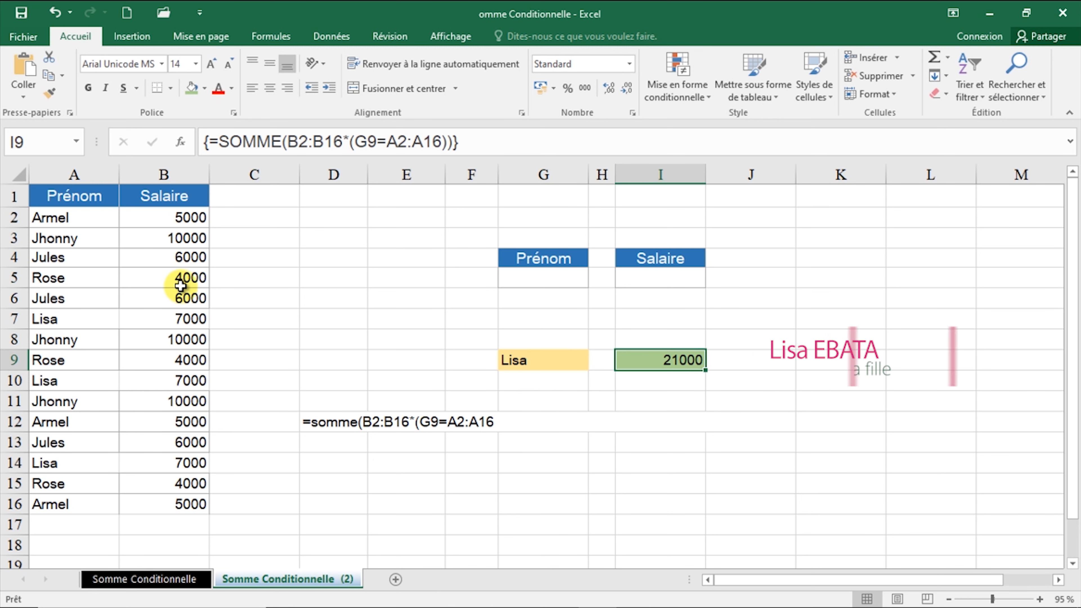
click(186, 324)
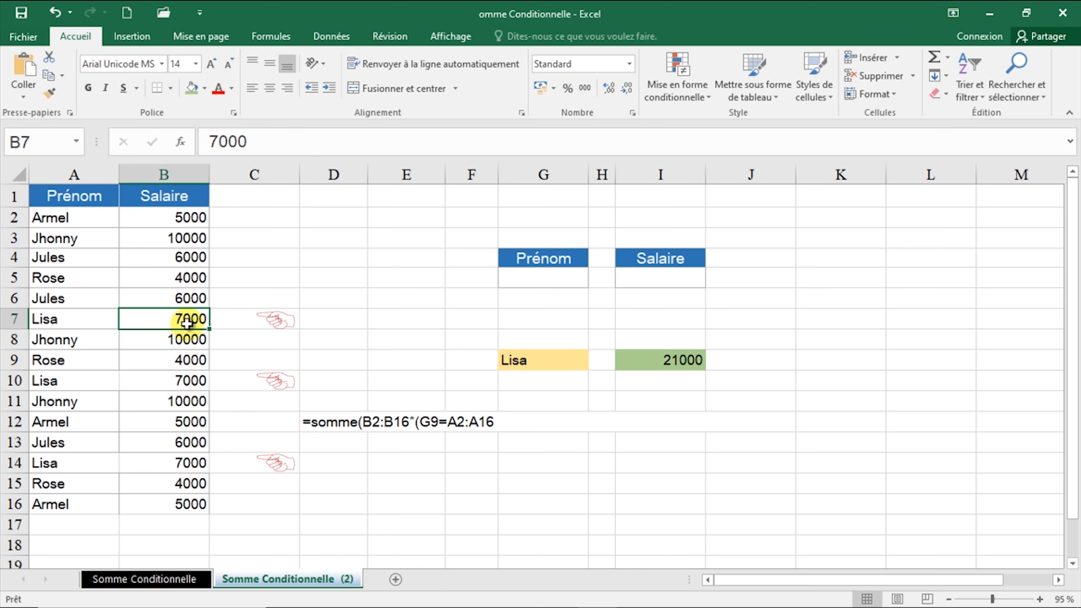
click(196, 388)
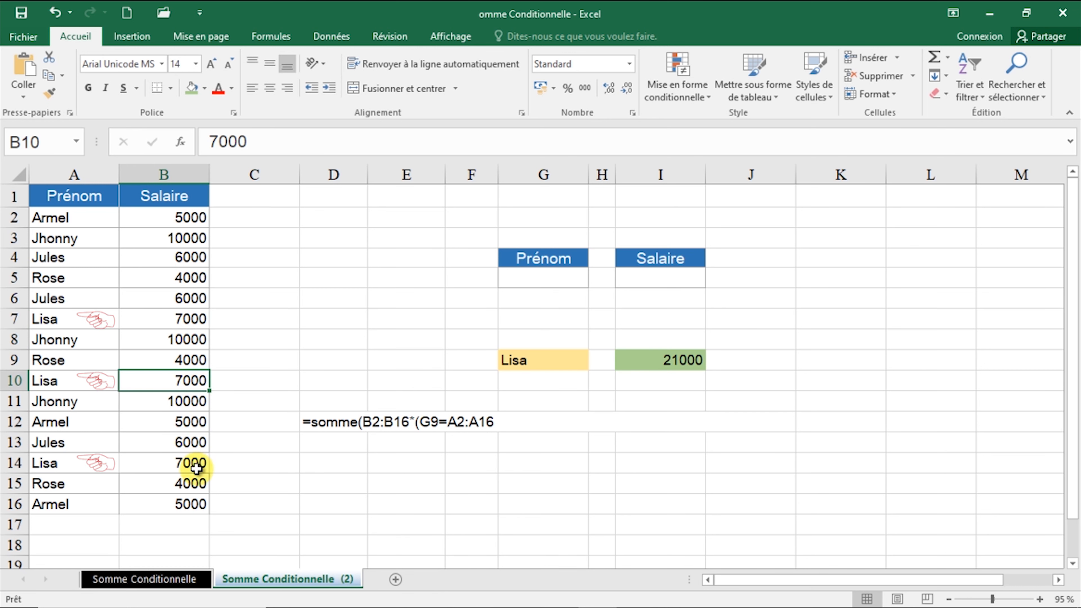
click(190, 465)
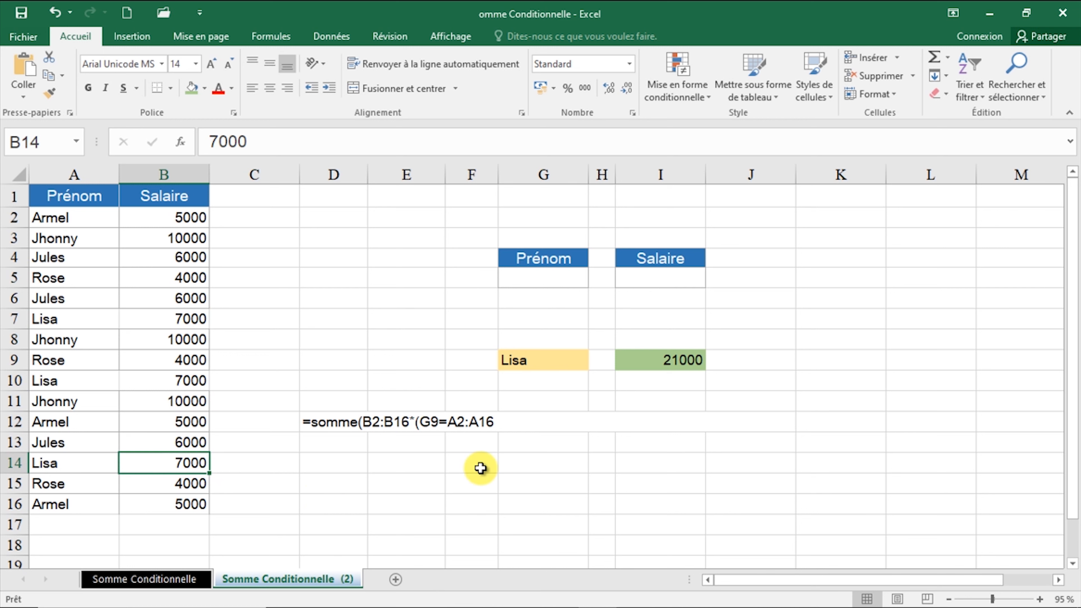
click(541, 381)
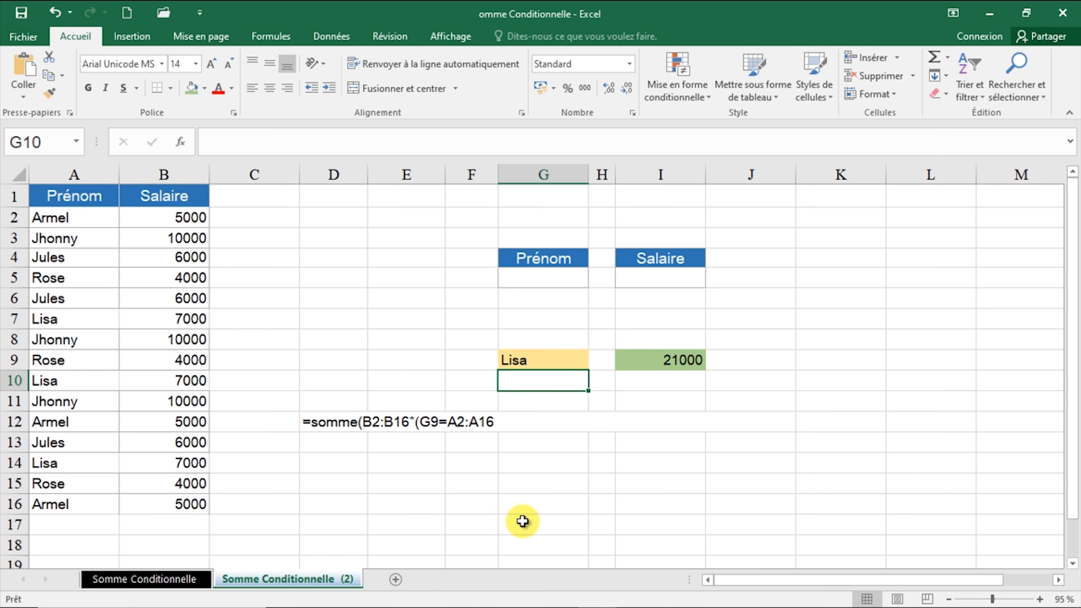